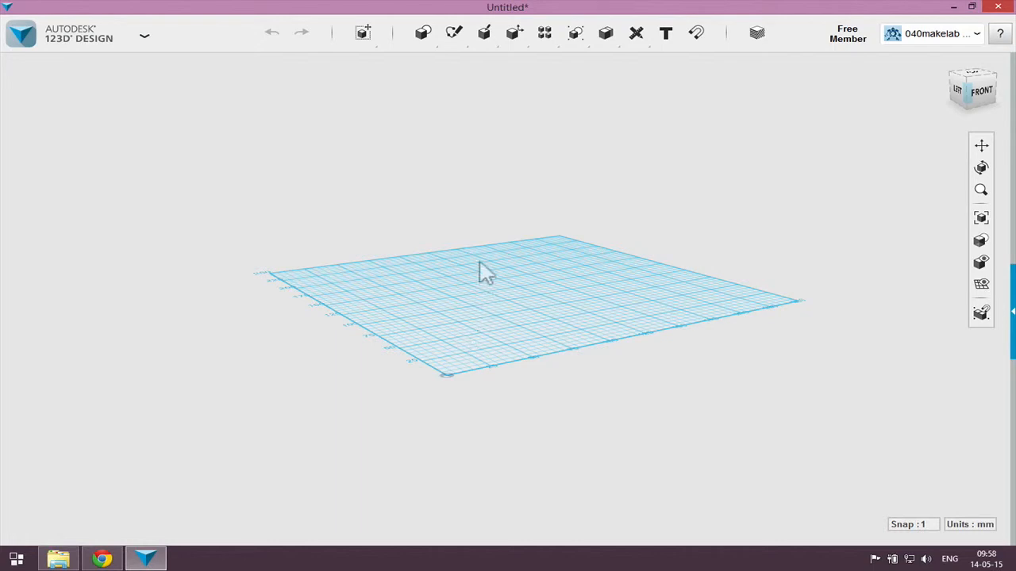
- Switch to the browser to view the 123dapp.com page with its free 3D apps, and return to the empty 123D Design workspace
scroll(480, 269, "up", 3)
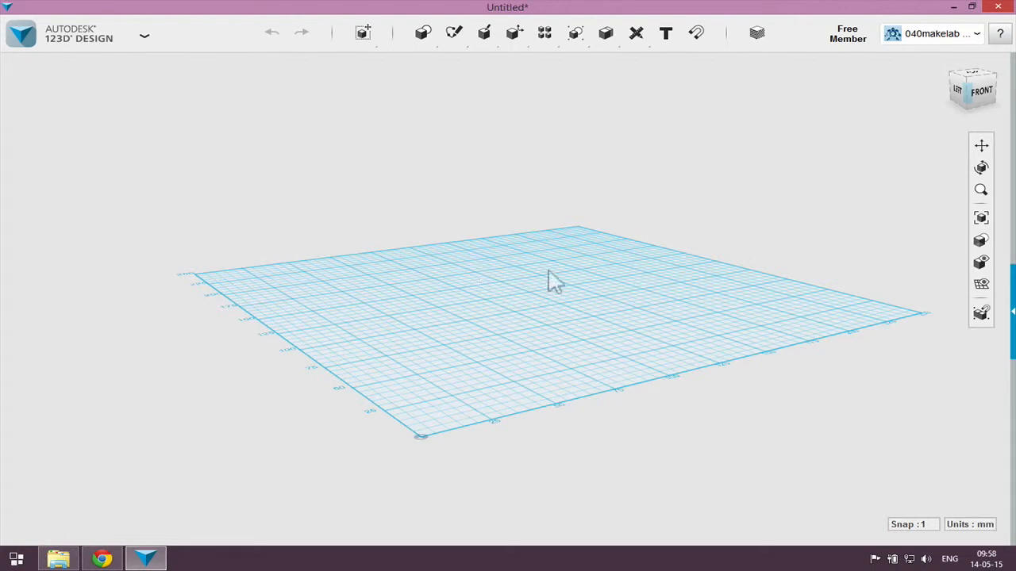
middle_click_drag(817, 366, 701, 325)
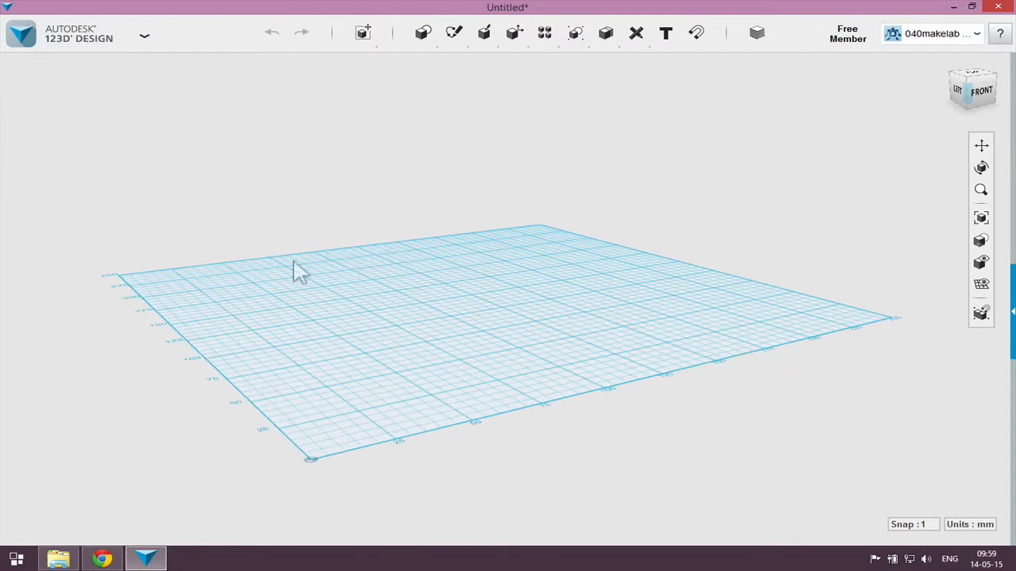
left_click(101, 558)
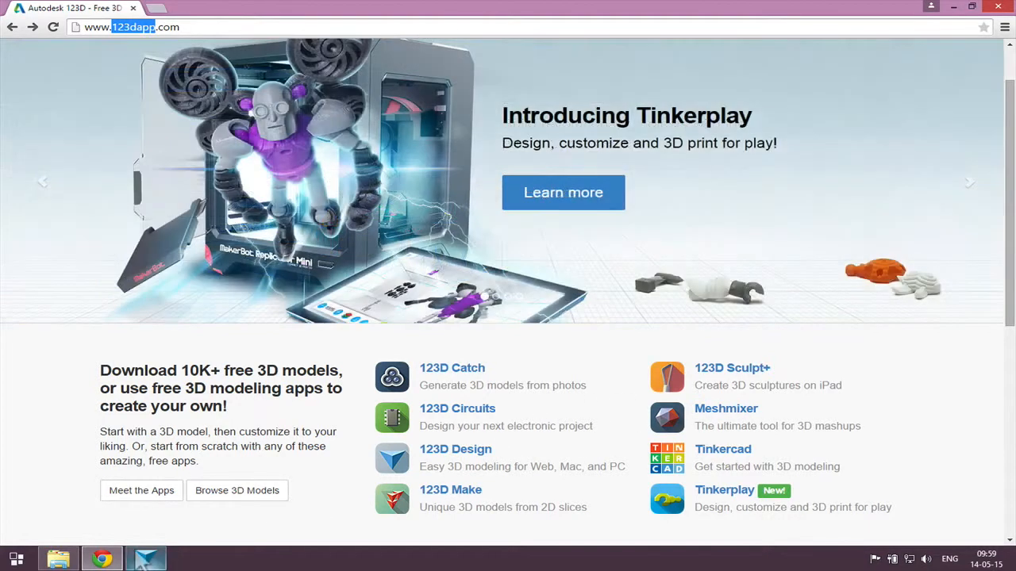
left_click(145, 560)
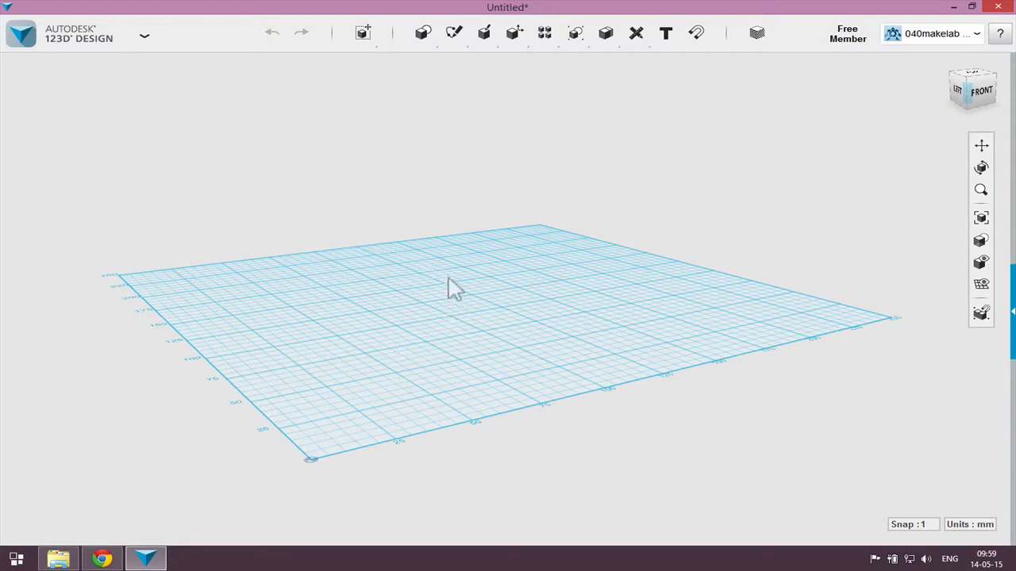
- Examine the empty work grid at different zoom levels, angles and positions
scroll(465, 277, "down", 3)
scroll(465, 277, "up", 5)
scroll(467, 278, "down", 2)
scroll(466, 277, "down", 4)
scroll(476, 283, "up", 2)
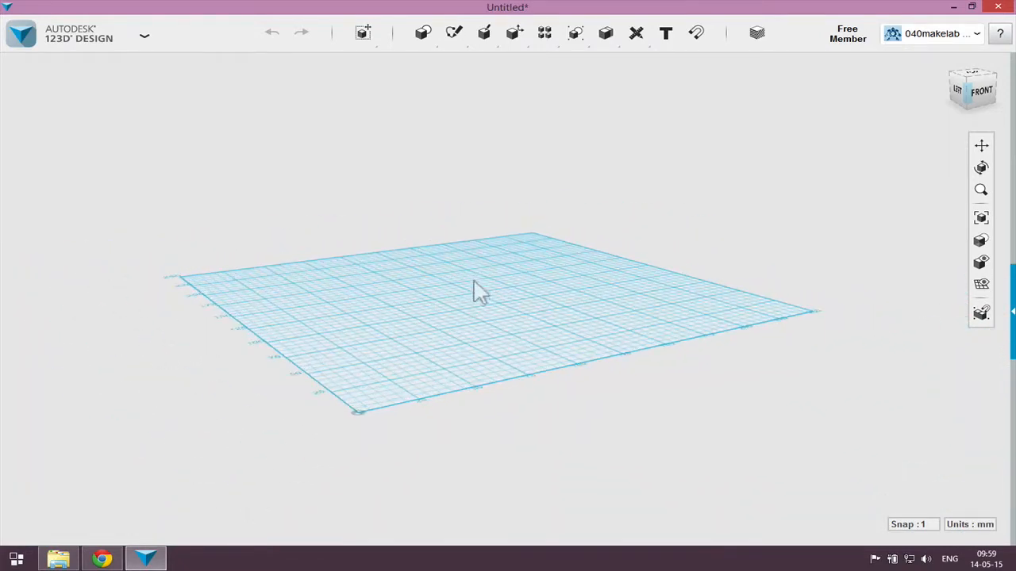
right_click_drag(446, 295, 327, 375)
right_click_drag(394, 341, 412, 358)
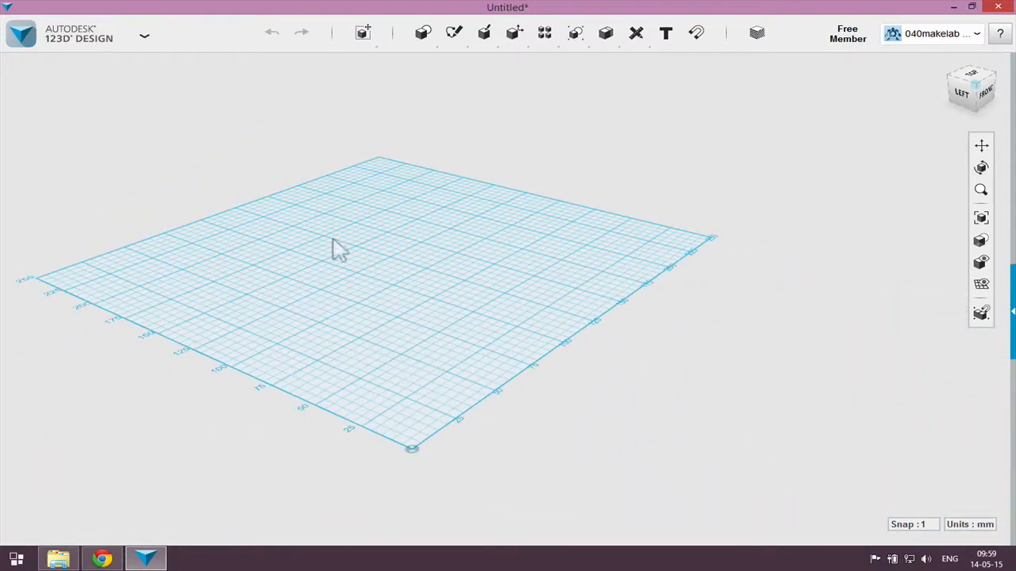
middle_click_drag(295, 246, 436, 265)
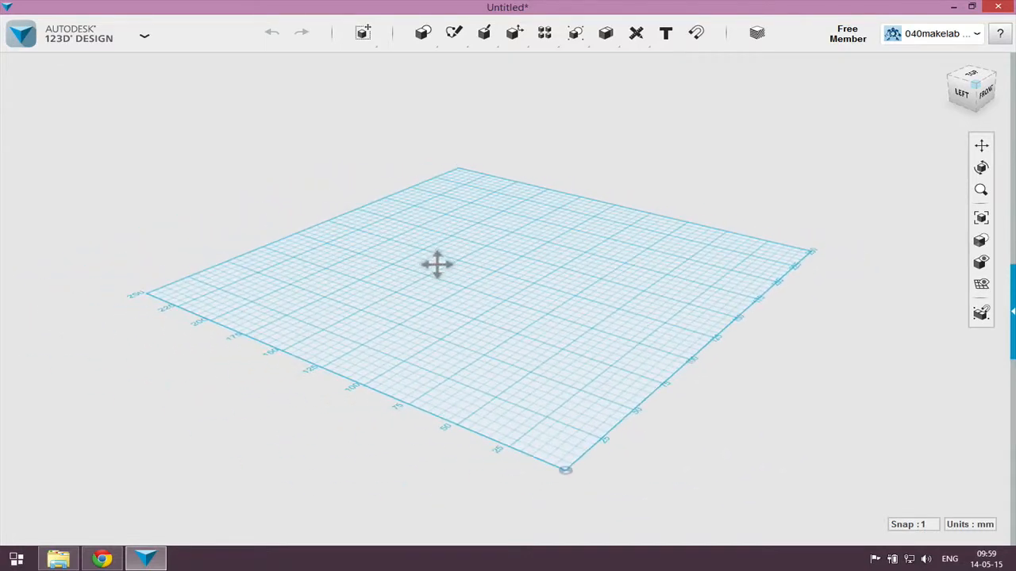
scroll(638, 277, "up", 3)
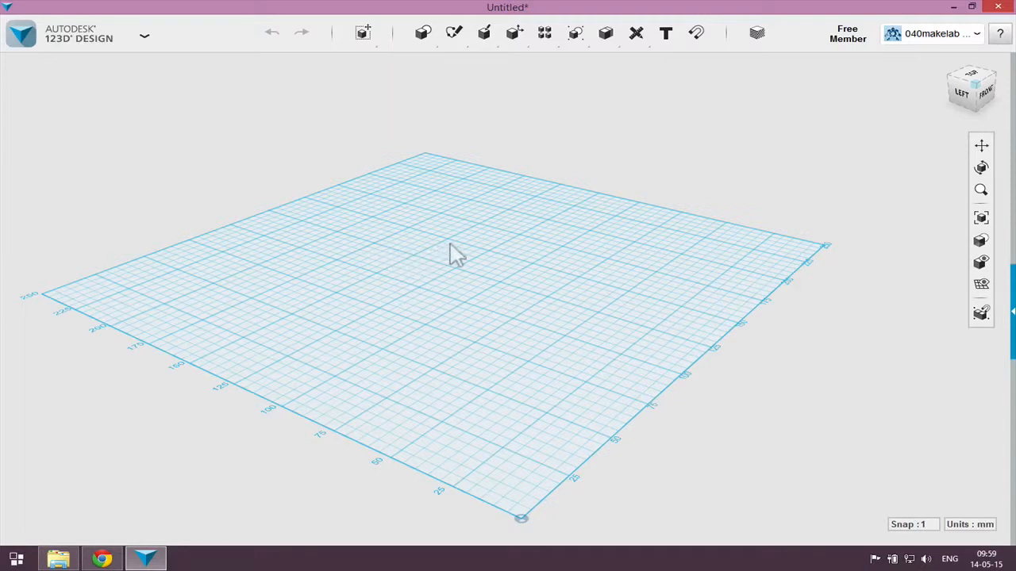
- Place a box primitive with length, width and height of 20 mm near the middle of the grid
mouse_move(413, 33)
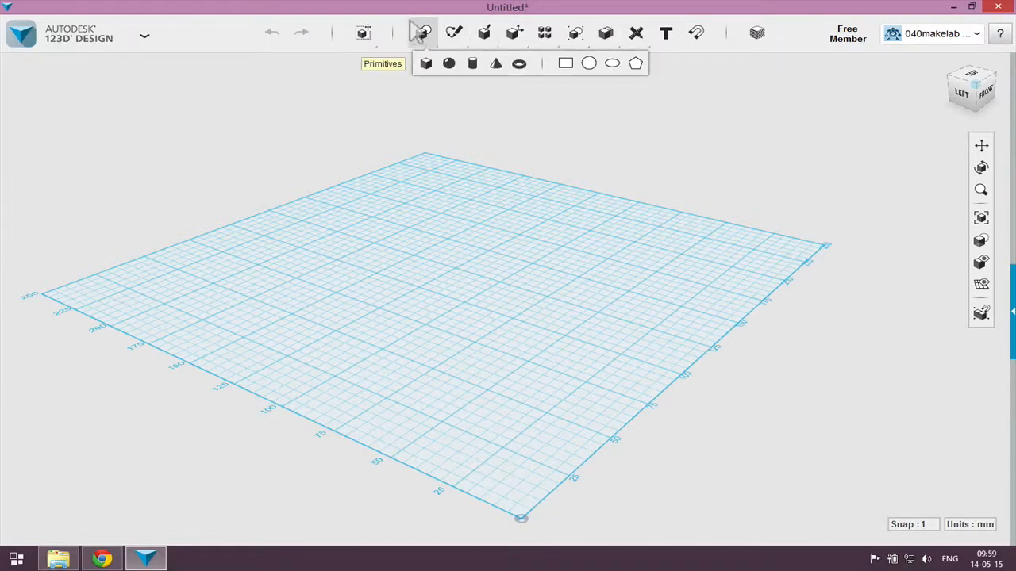
left_click(426, 63)
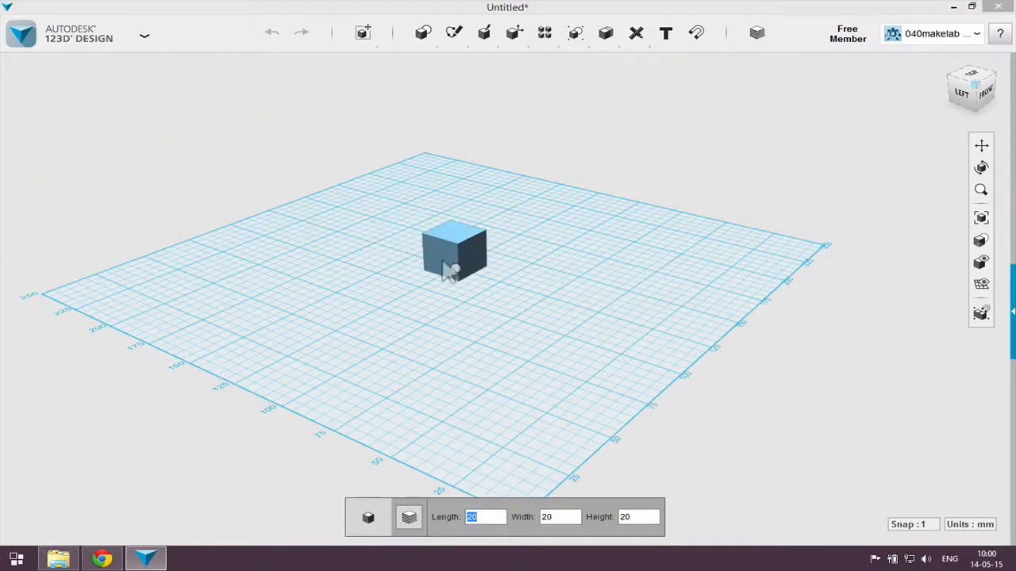
left_click(448, 272)
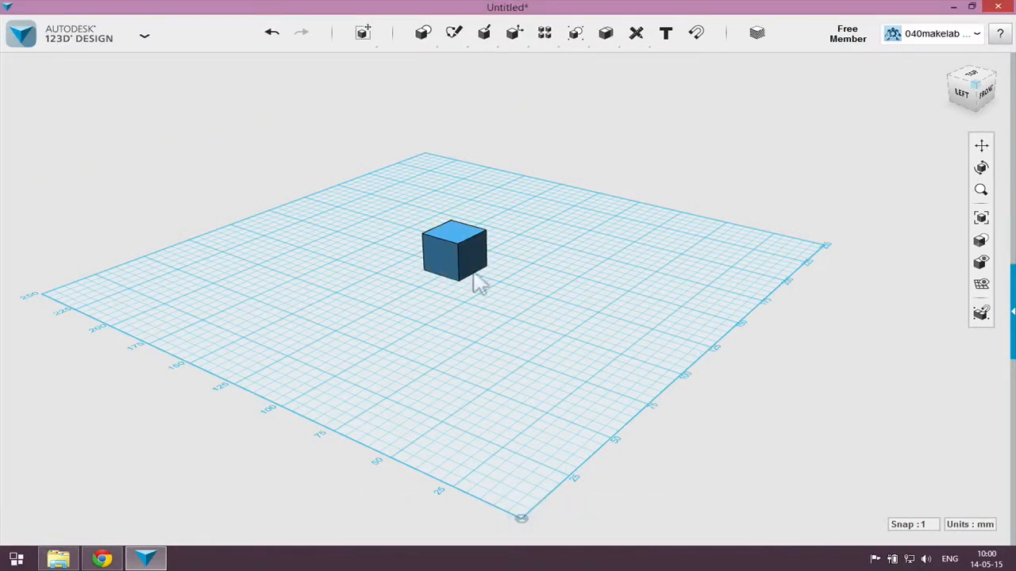
- Place a sphere primitive with a 10 mm radius on the centre of the box's top face
scroll(479, 286, "up", 5)
middle_click_drag(516, 256, 524, 294)
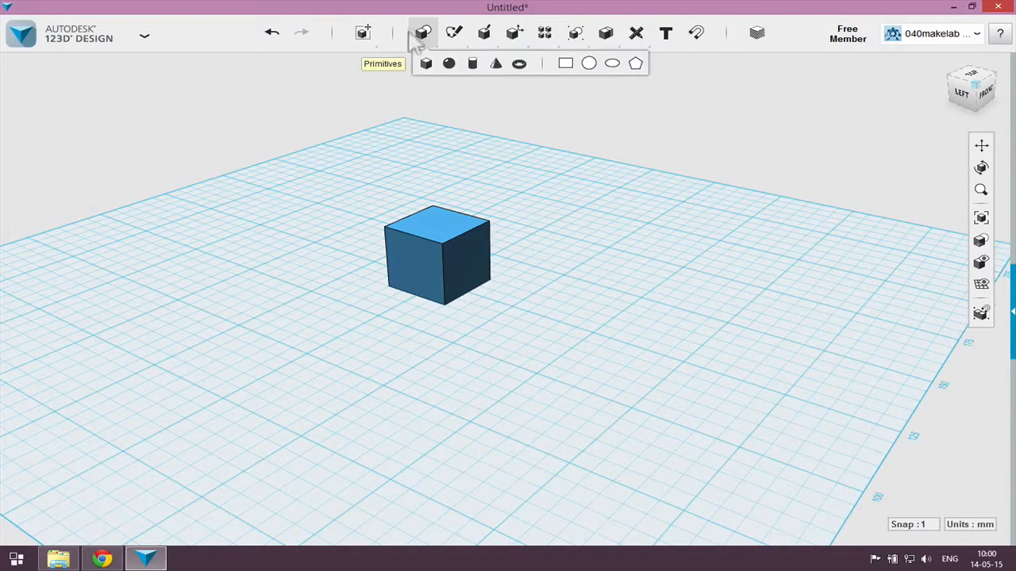
left_click(449, 62)
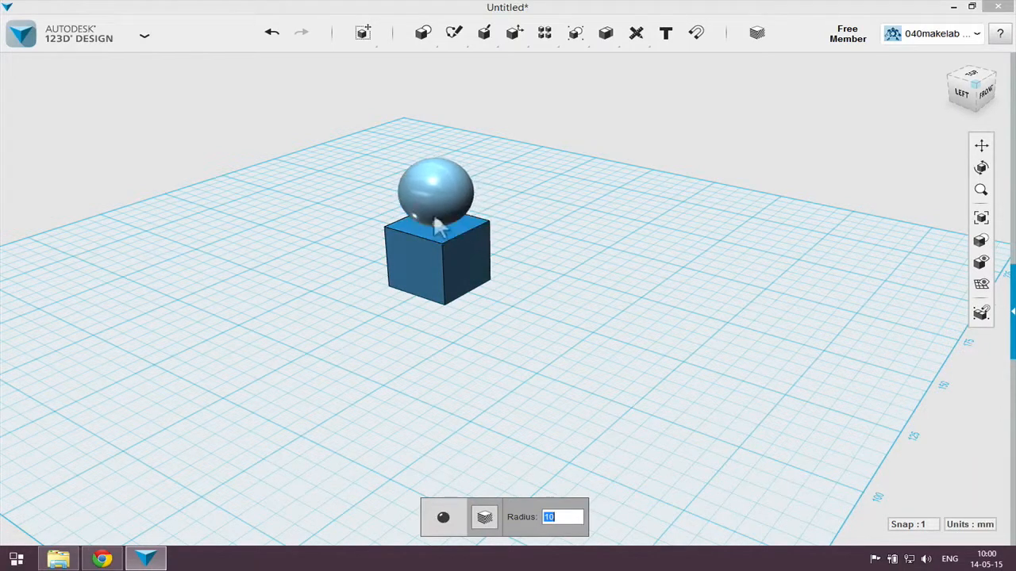
left_click(436, 222)
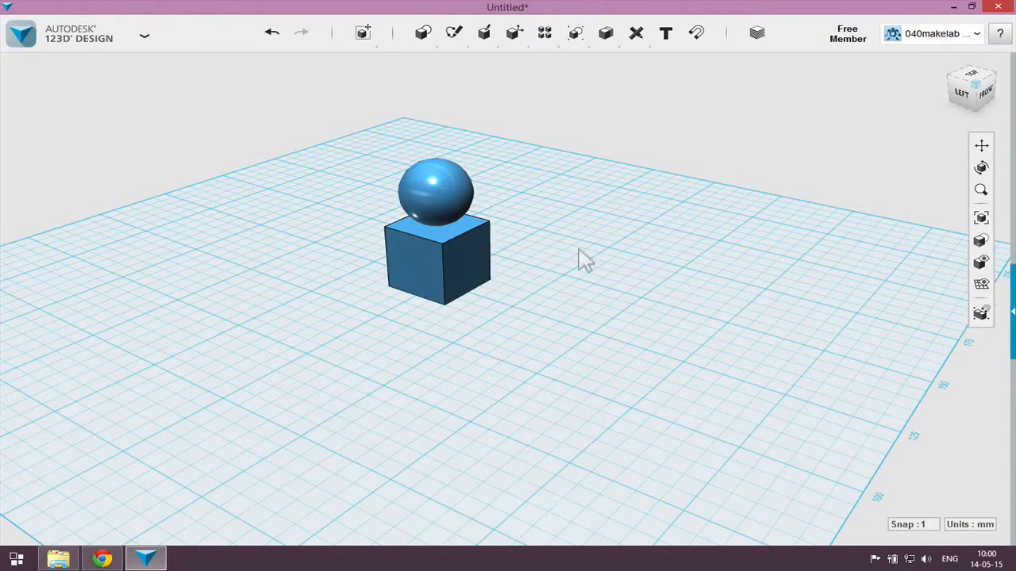
- Inspect the sphere on top of the box up close and from a slightly different angle
scroll(579, 260, "up", 2)
scroll(496, 203, "up", 2)
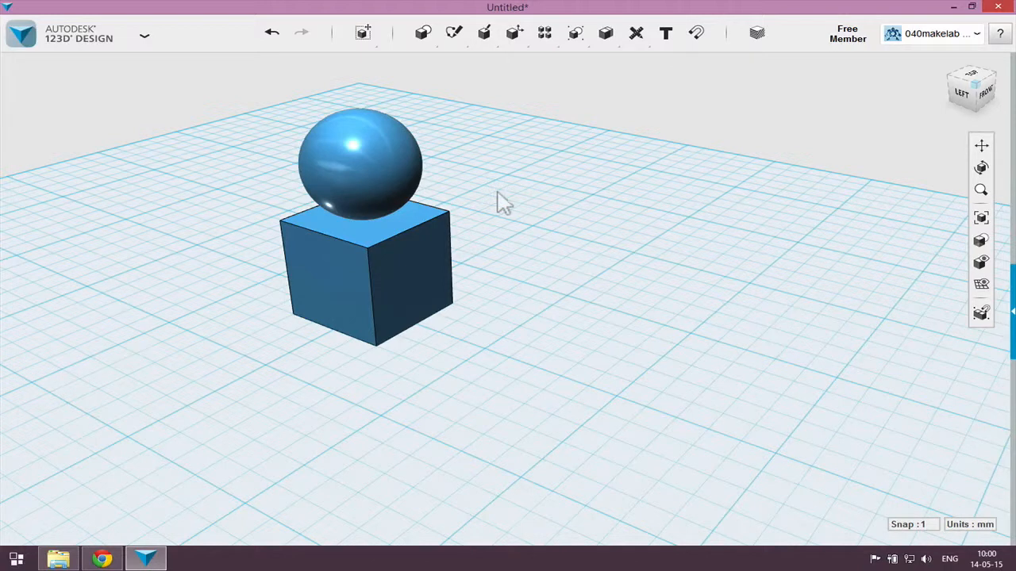
middle_click_drag(524, 202, 501, 199)
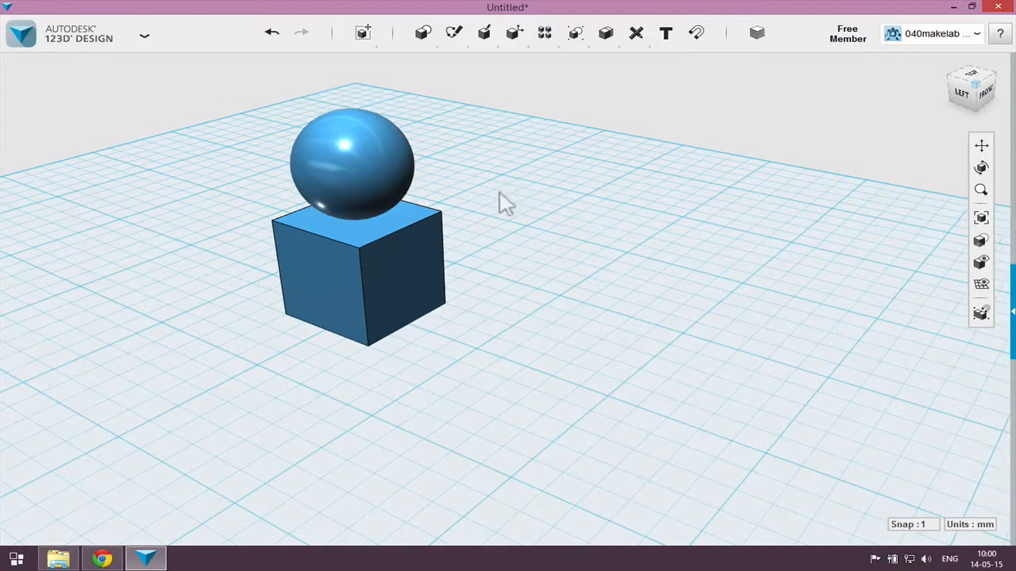
scroll(486, 229, "up", 1)
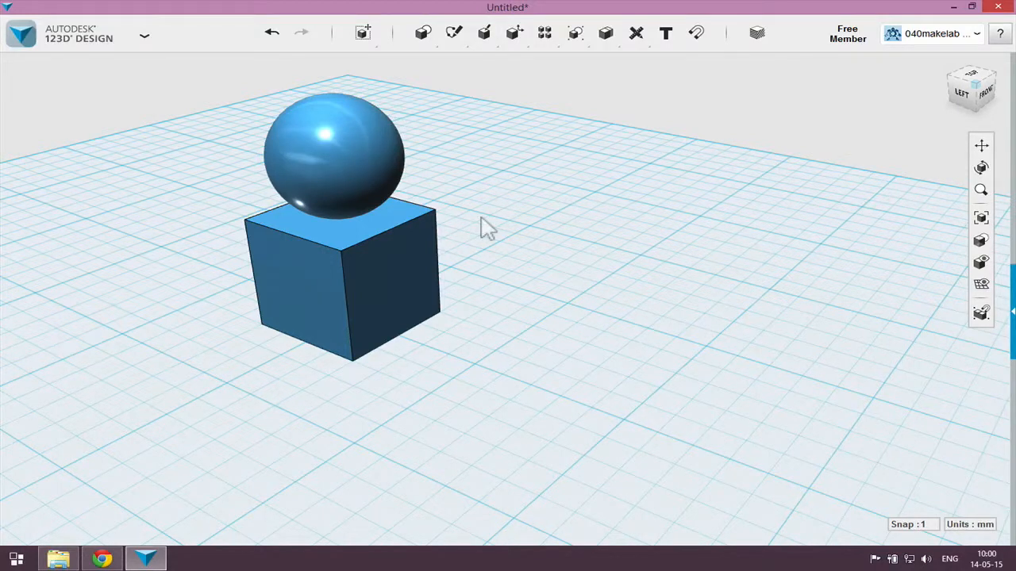
mouse_move(521, 238)
right_mouse_down()
mouse_move(531, 238)
mouse_move(508, 249)
mouse_move(596, 226)
right_mouse_up()
scroll(590, 213, "up", 3)
middle_click(571, 197)
scroll(388, 336, "down", 1)
scroll(381, 338, "down", 1)
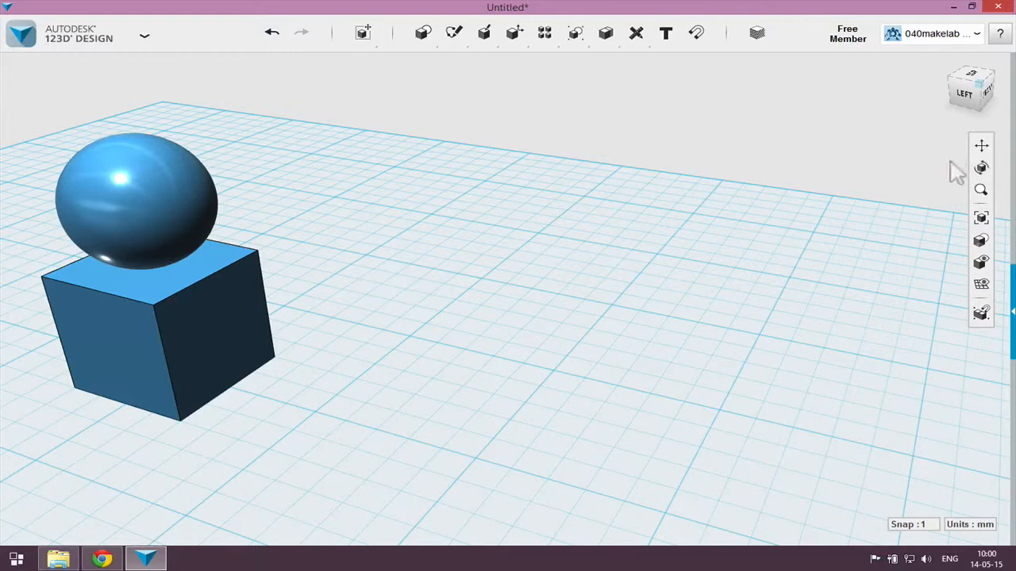
- Orbit around the box and sphere until the box's front face is seen straight on
left_click(982, 167)
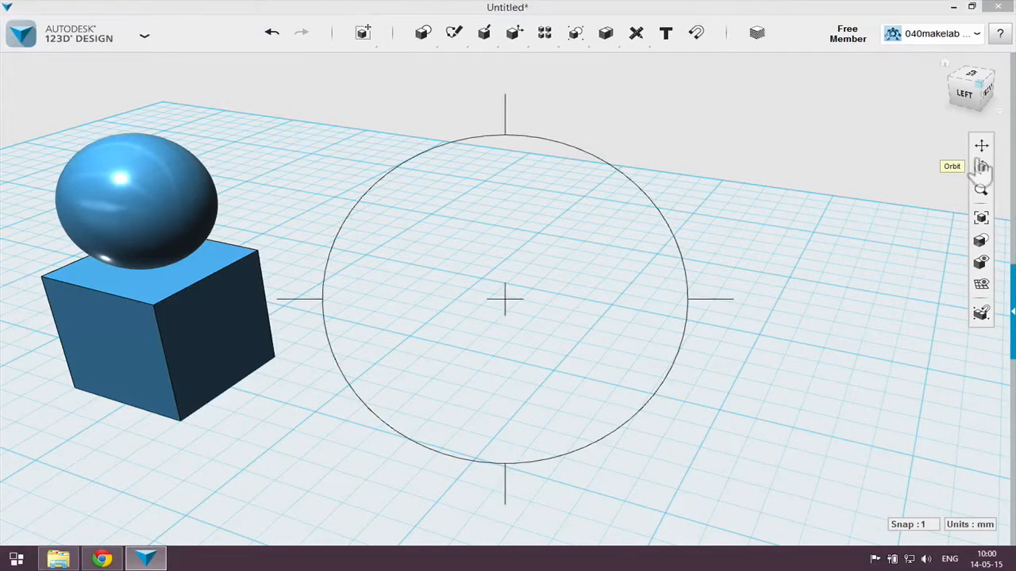
left_click(221, 330)
right_click_drag(277, 327, 242, 324)
scroll(253, 321, "down", 1)
mouse_move(261, 330)
middle_mouse_down()
mouse_move(646, 368)
mouse_move(252, 379)
mouse_move(503, 288)
mouse_move(559, 288)
mouse_move(266, 313)
middle_mouse_up()
left_click(982, 167)
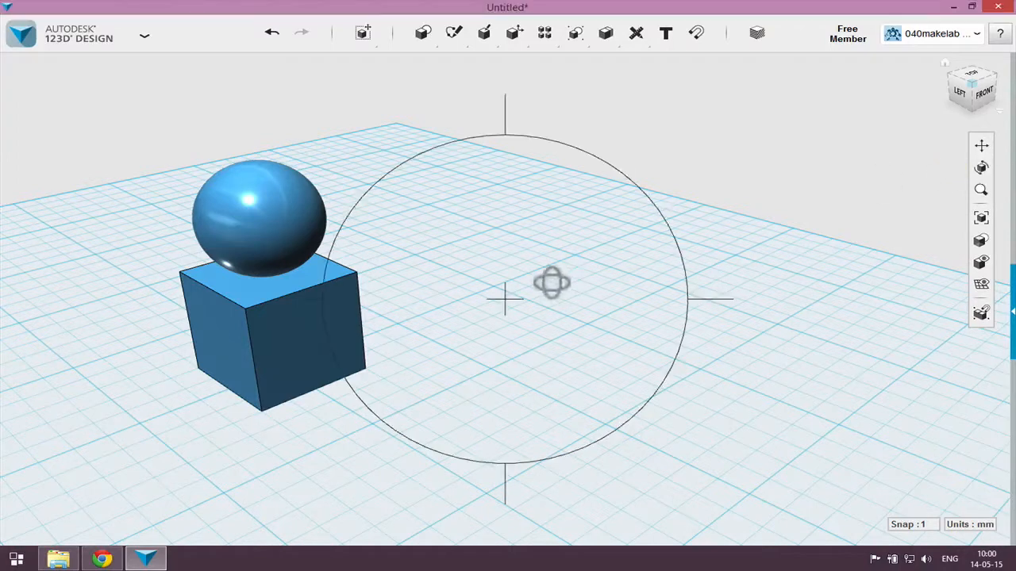
scroll(291, 328, "up", 1)
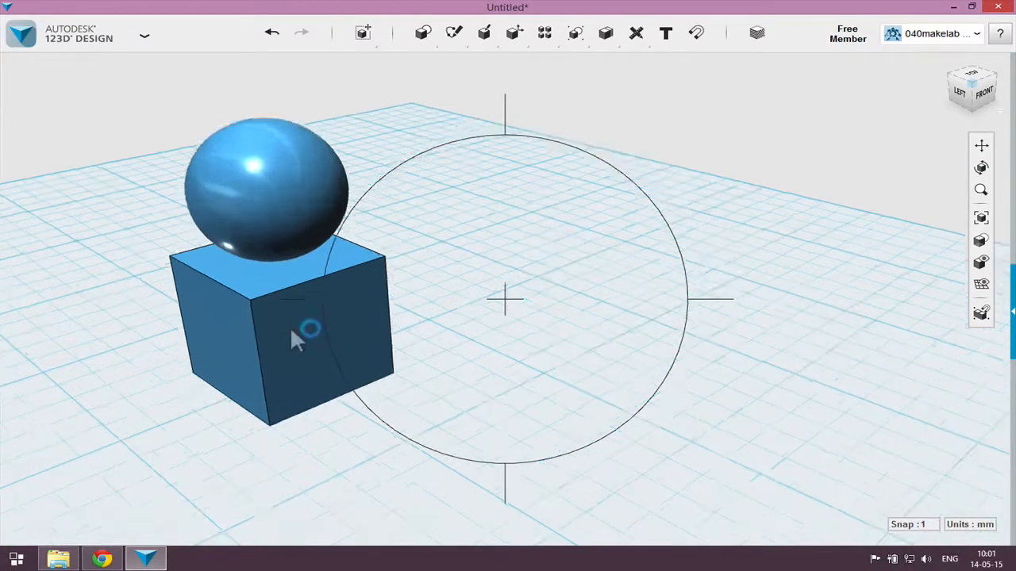
scroll(291, 329, "up", 2)
scroll(698, 327, "down", 3)
left_click_drag(844, 323, 771, 298)
scroll(755, 341, "down", 3)
middle_click_drag(739, 368, 611, 341)
scroll(666, 319, "up", 2)
right_click_drag(667, 319, 682, 319)
left_click(459, 337)
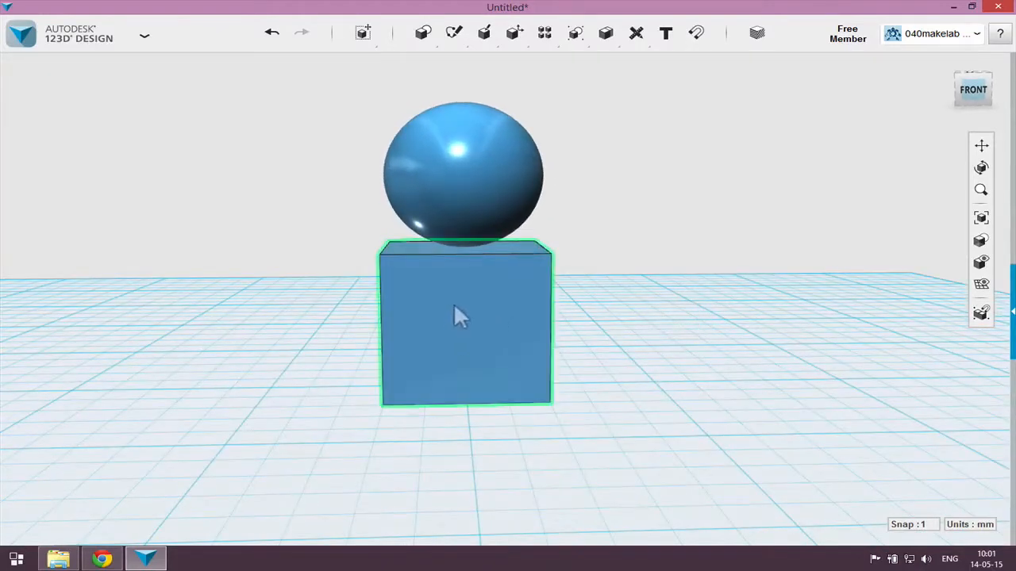
- Sketch a rectangle within the box's front face and finish the sketch
mouse_move(413, 26)
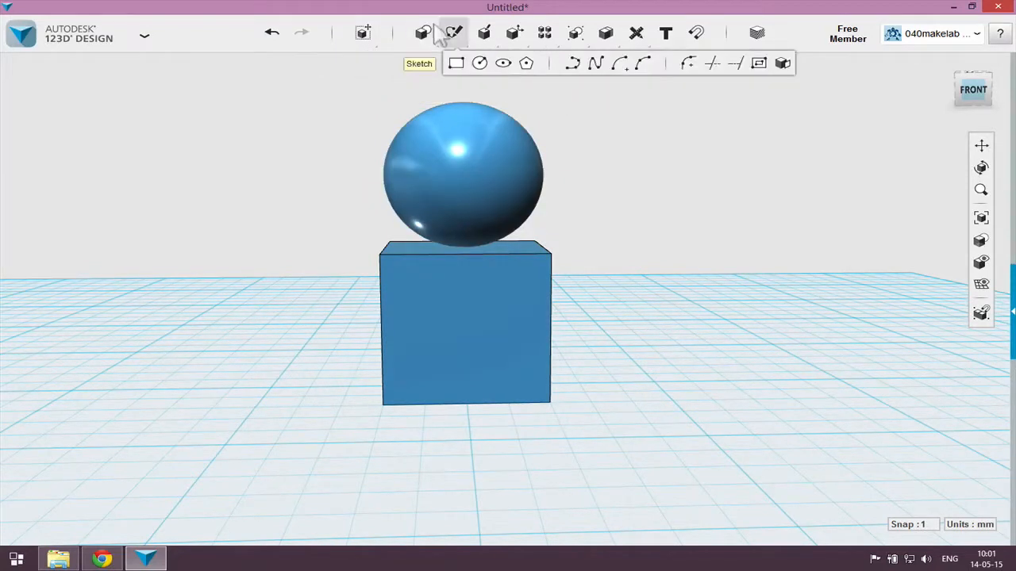
left_click(456, 64)
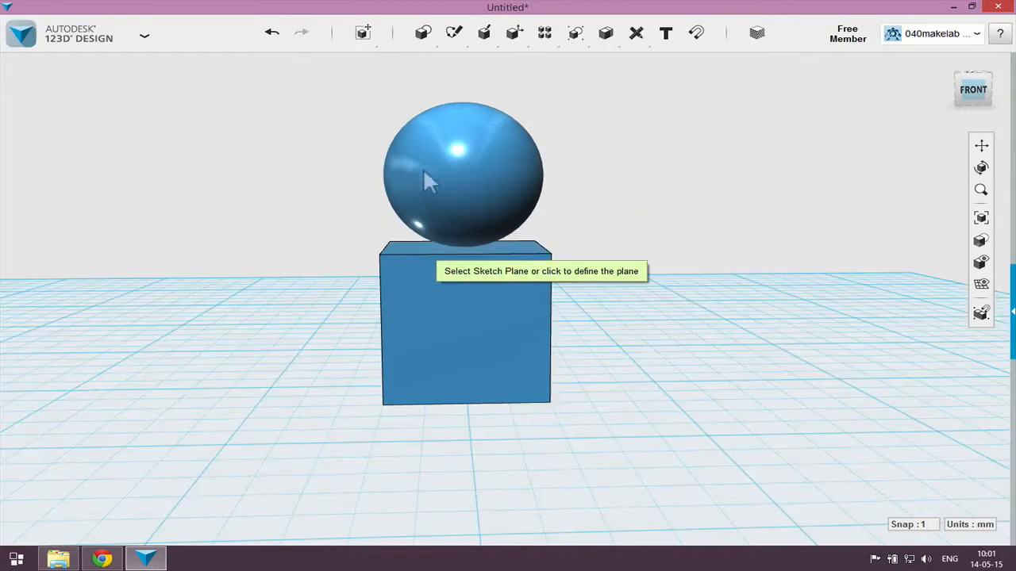
left_click(454, 302)
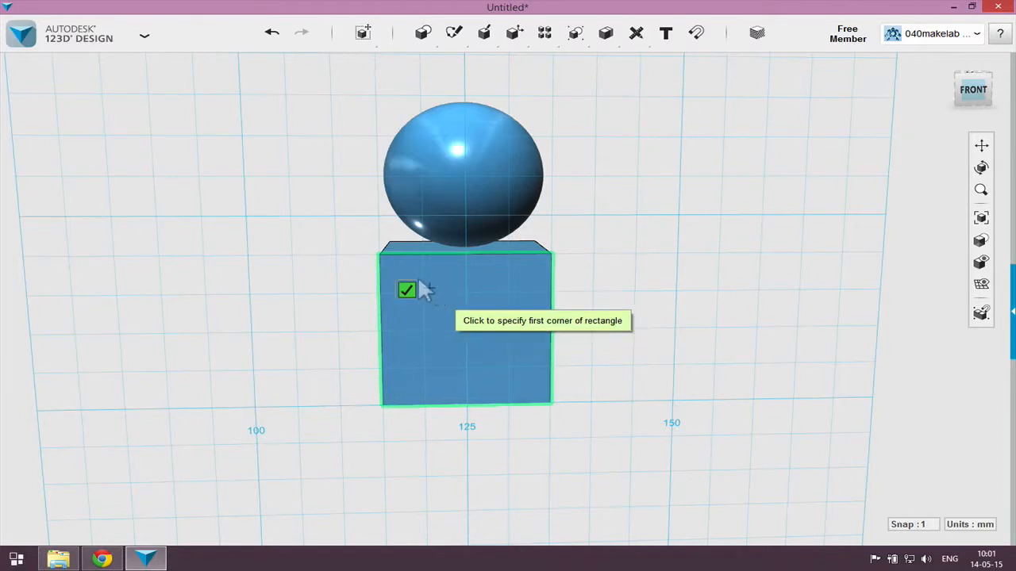
left_click(419, 285)
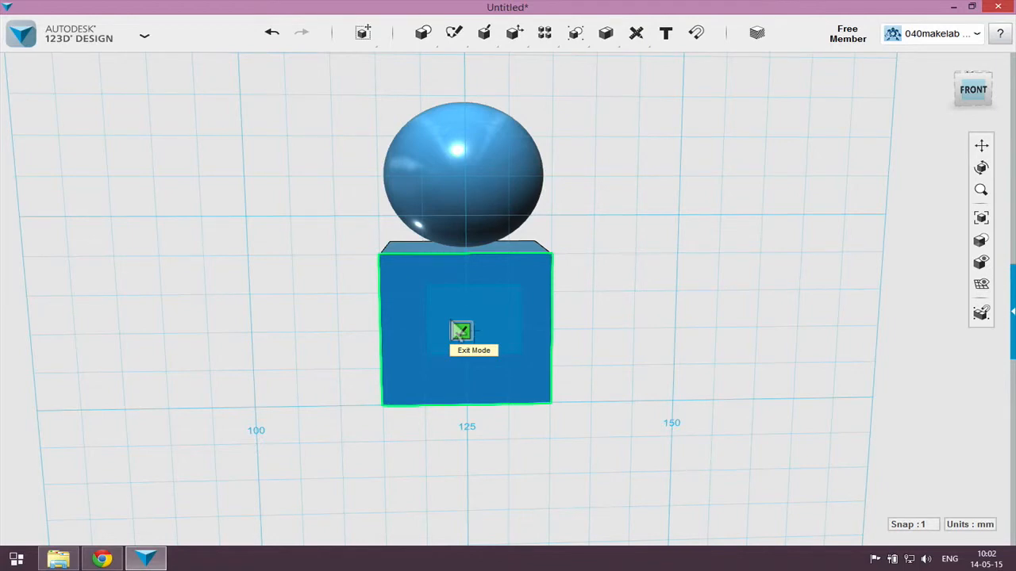
key("Return")
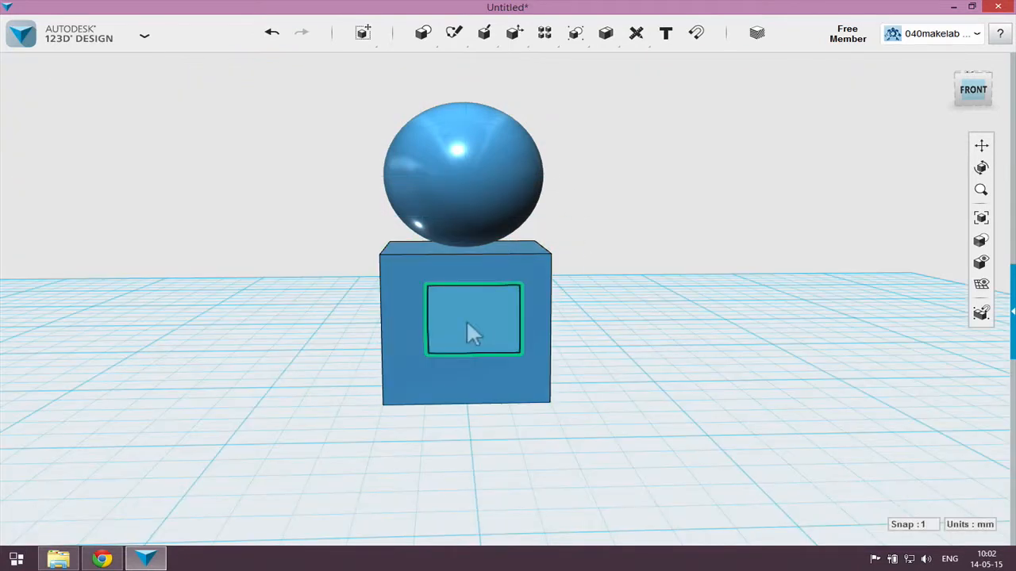
- Extrude the rectangle on the box's front face 44 mm outward
mouse_move(474, 36)
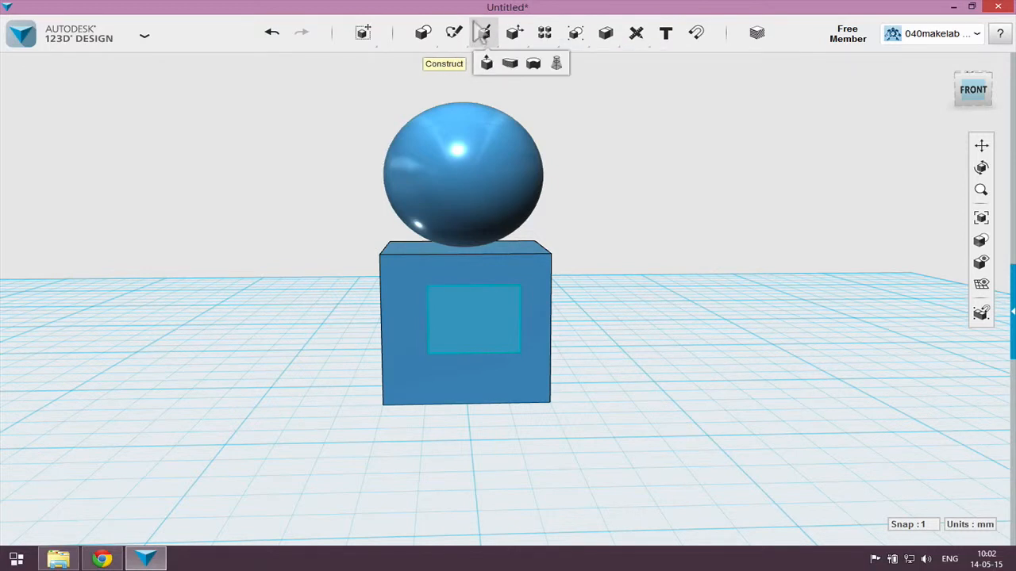
left_click(487, 63)
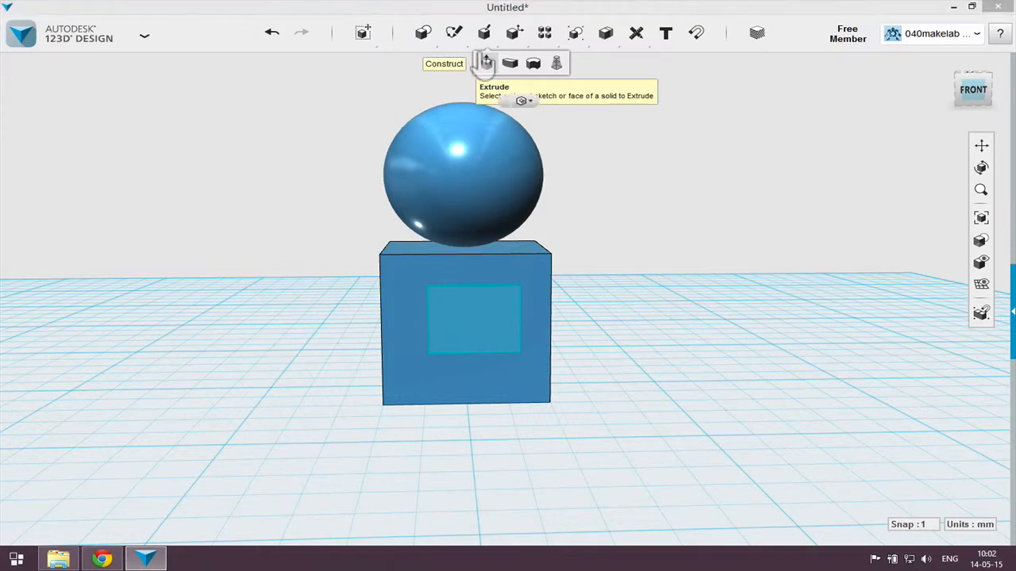
left_click(481, 310)
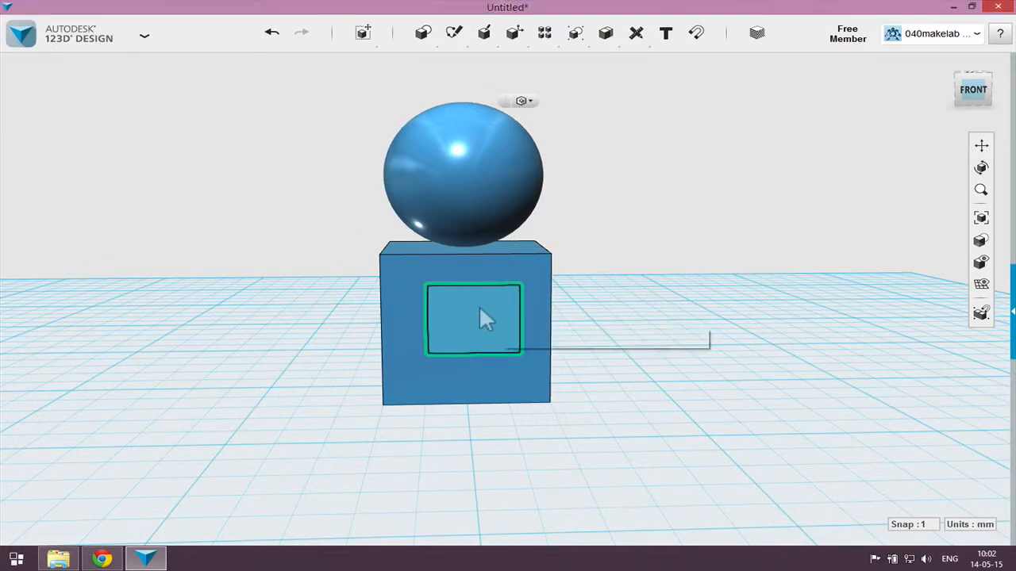
left_click_drag(476, 324, 466, 425)
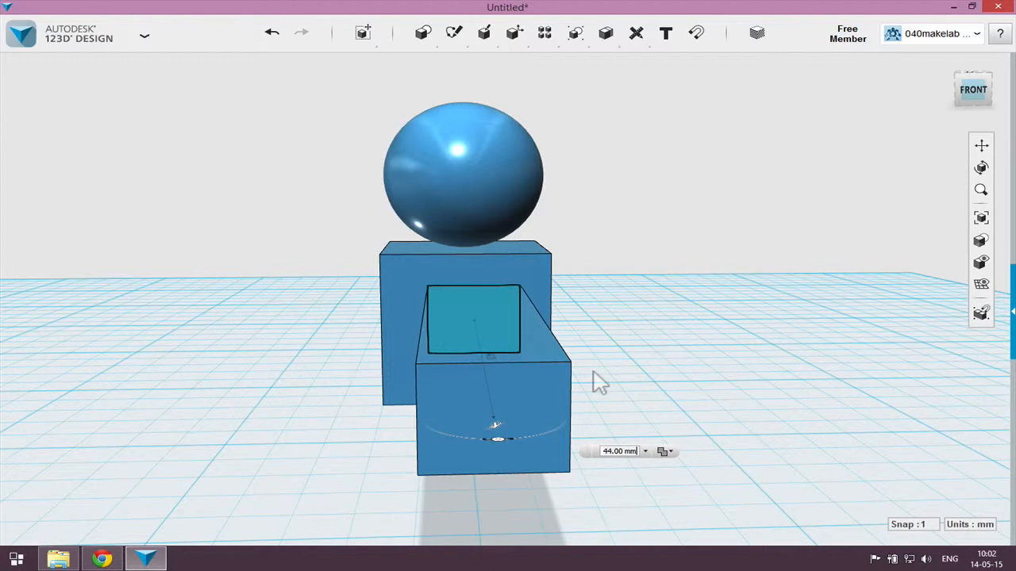
left_click(715, 360)
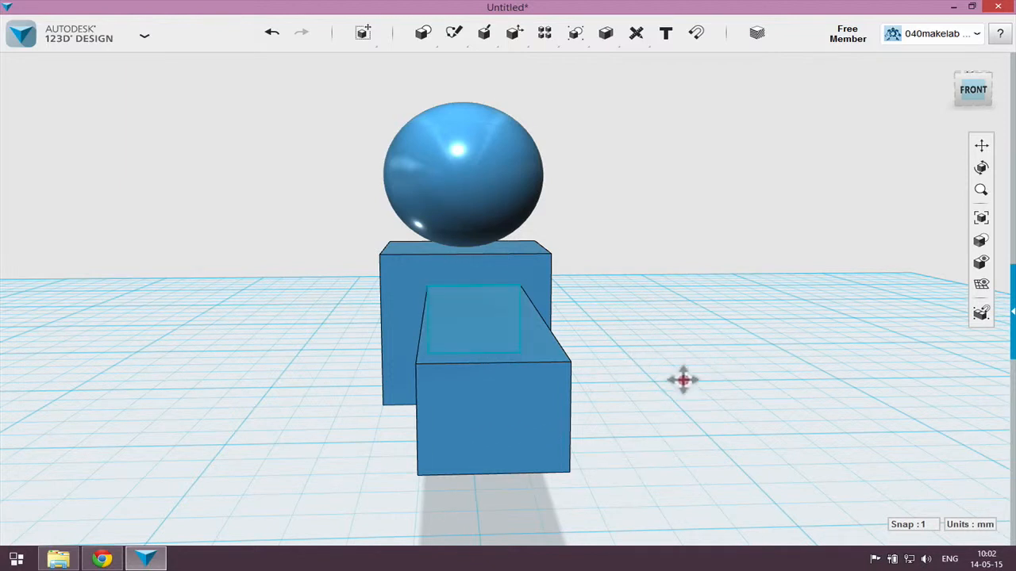
- Send the finished box, sphere and extruded arm to 3D Print, switching to Meshmixer
middle_click_drag(682, 379, 690, 373)
right_click_drag(694, 373, 732, 357)
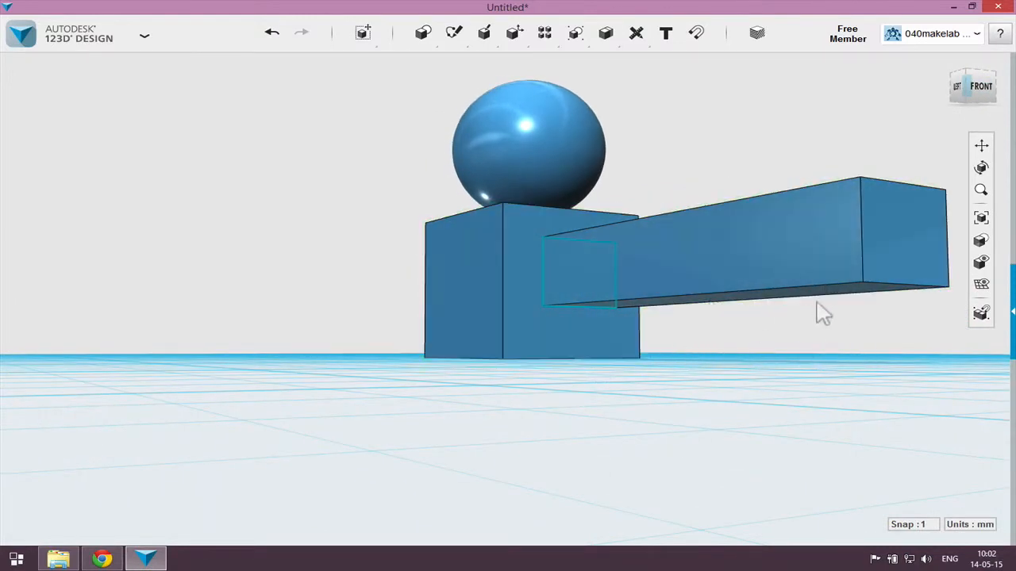
right_click_drag(580, 254, 768, 205)
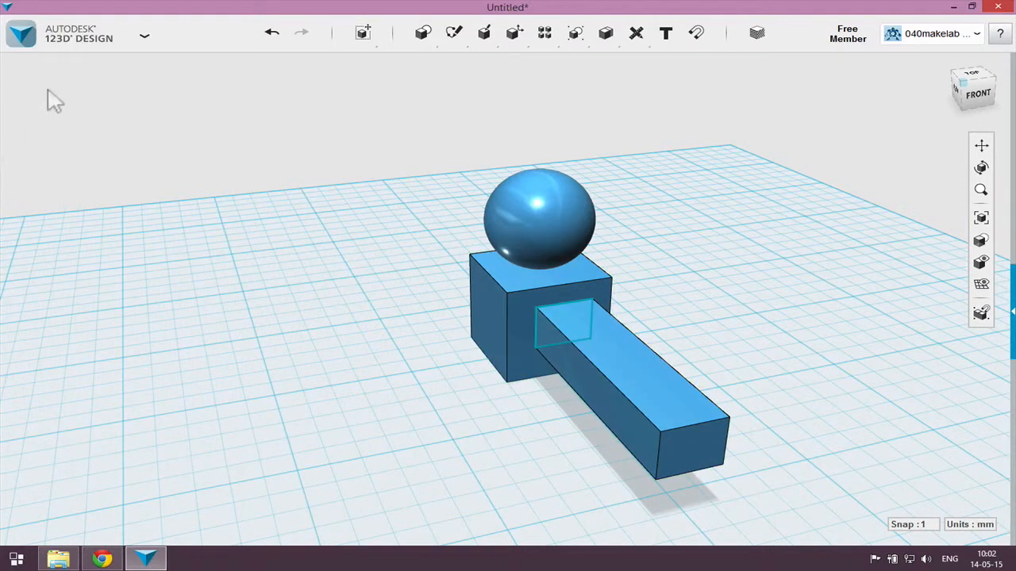
left_click(129, 31)
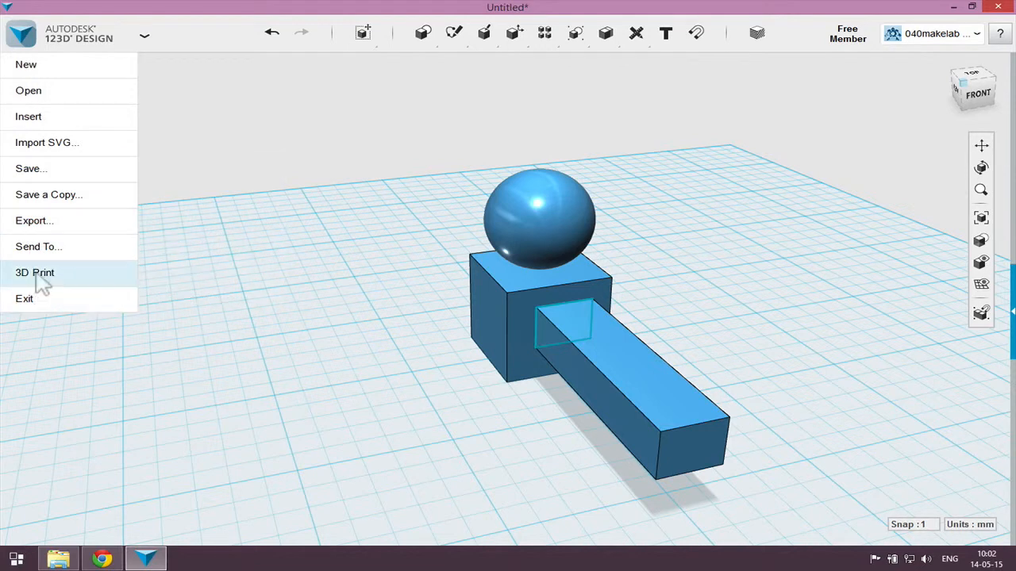
mouse_move(8, 250)
left_click(22, 272)
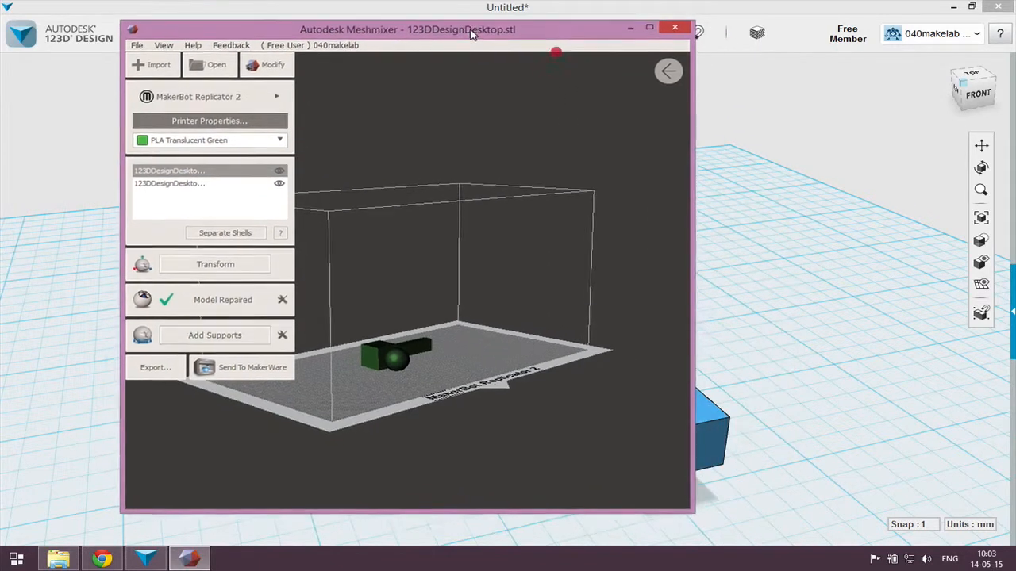
- Move and enlarge the Meshmixer window, and switch the model from print preparation to modification
left_click_drag(562, 50, 441, 26)
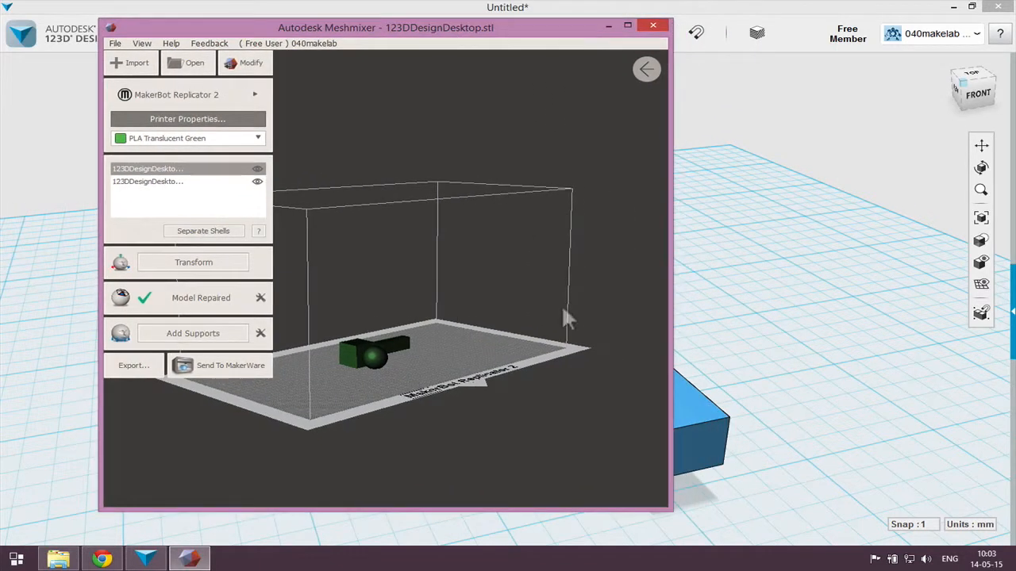
left_click_drag(657, 500, 911, 531)
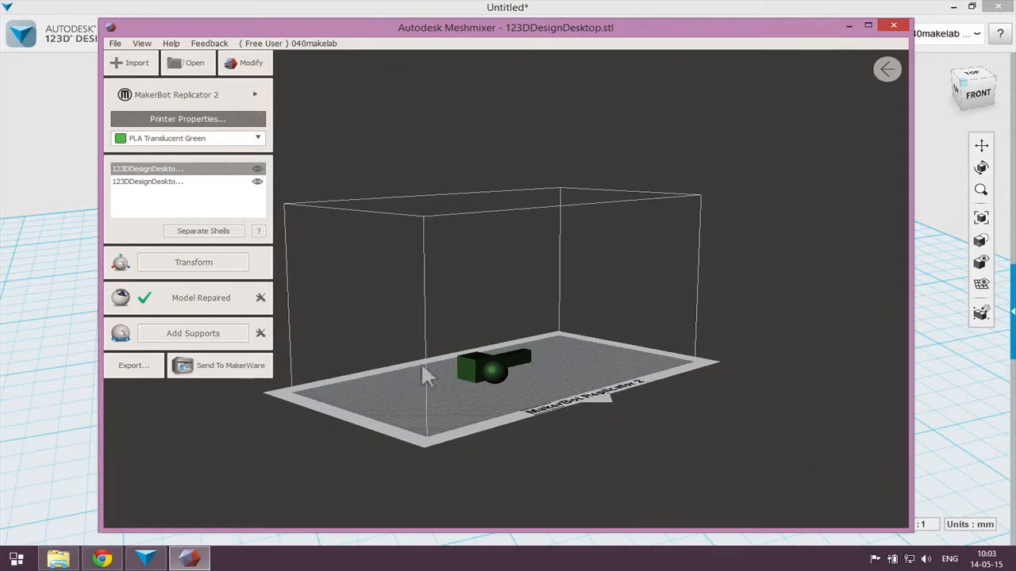
scroll(463, 364, "up", 2)
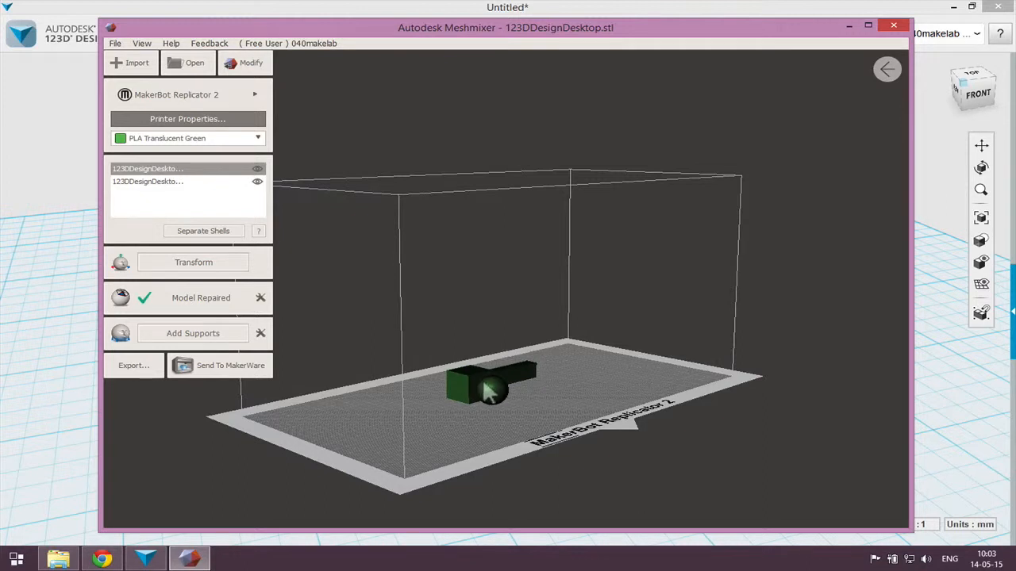
left_click(247, 63)
left_click(607, 293)
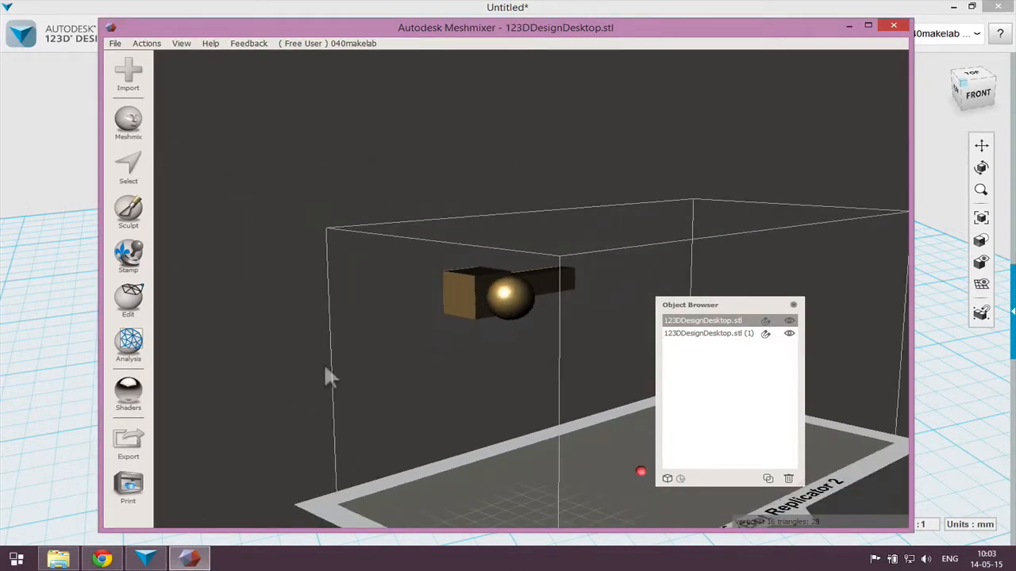
- Check the imported mesh for defects with the Inspector, viewing it from several angles, and finish the inspection
left_click(123, 342)
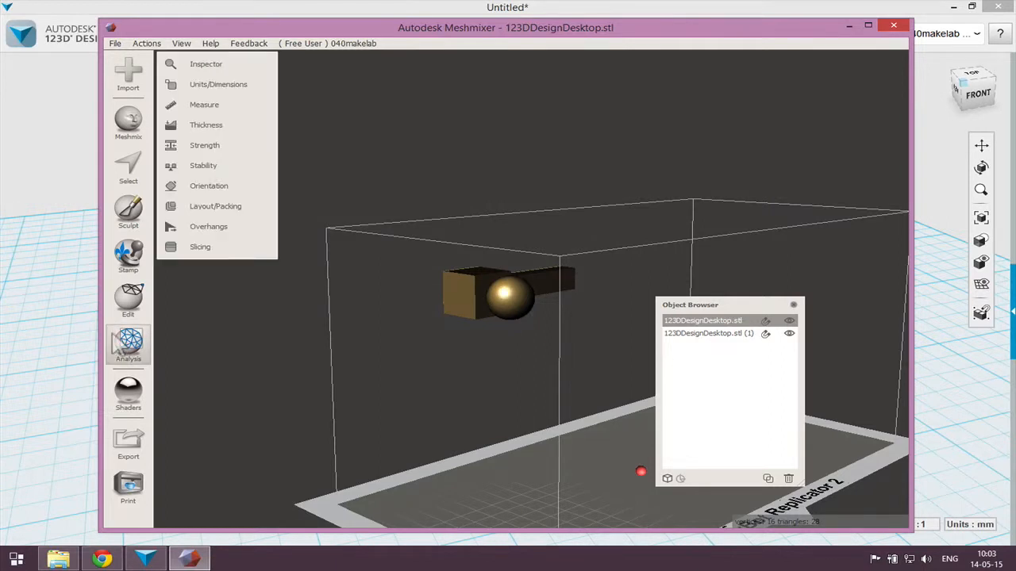
left_click(230, 66)
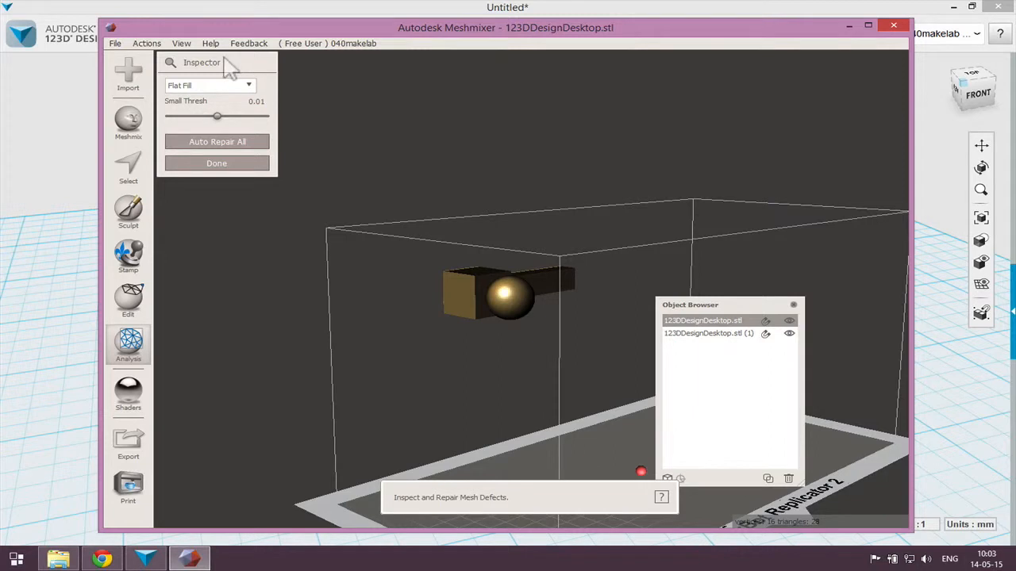
scroll(609, 367, "up", 5)
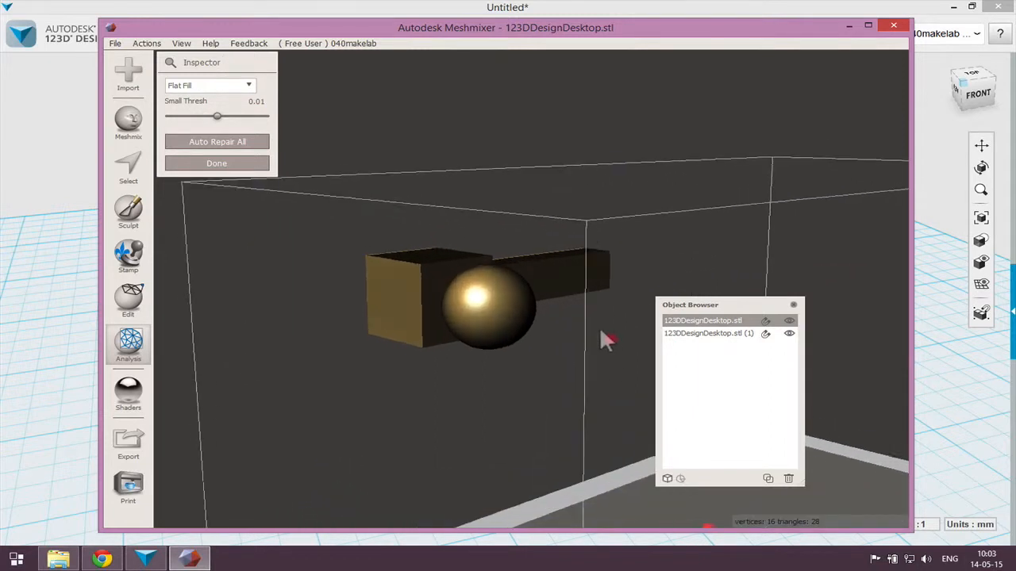
right_click_drag(523, 362, 608, 347)
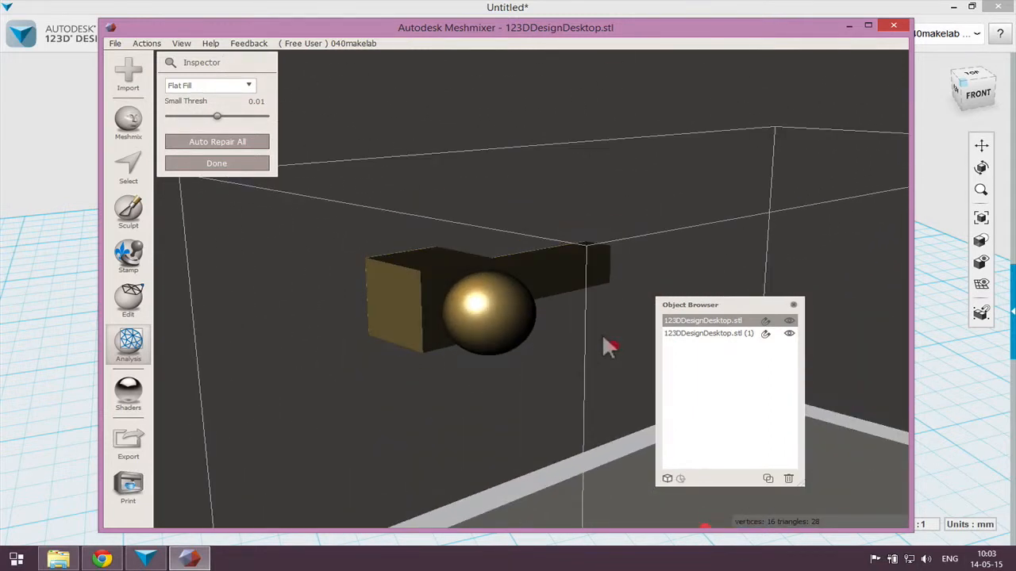
right_click_drag(486, 425, 505, 451)
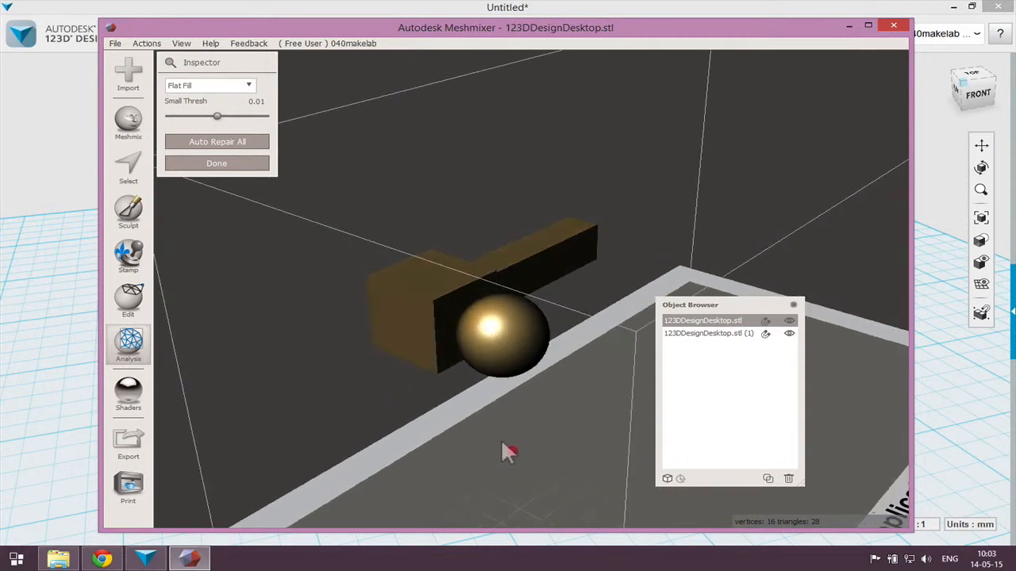
right_click_drag(507, 410, 544, 414)
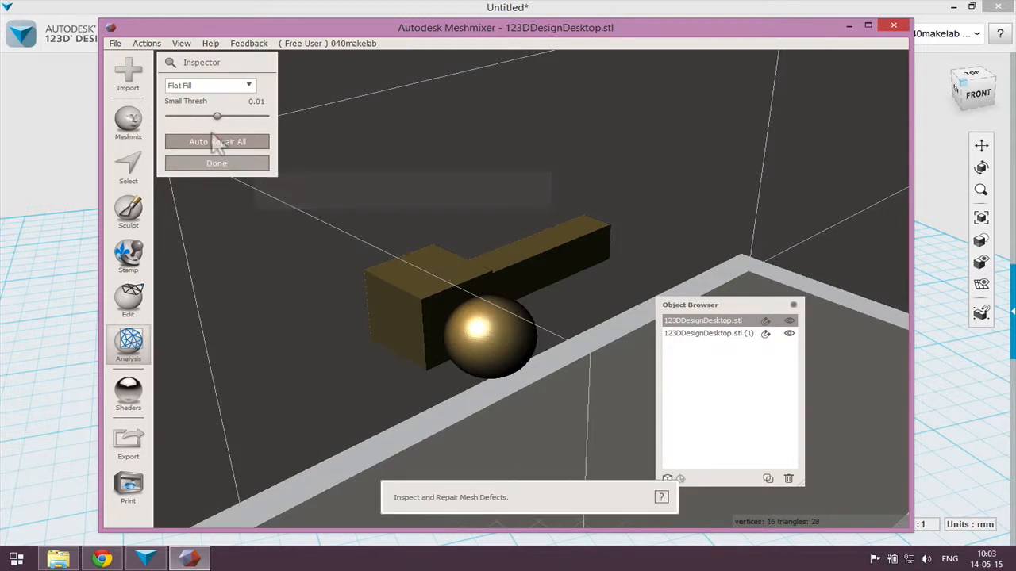
left_click(228, 163)
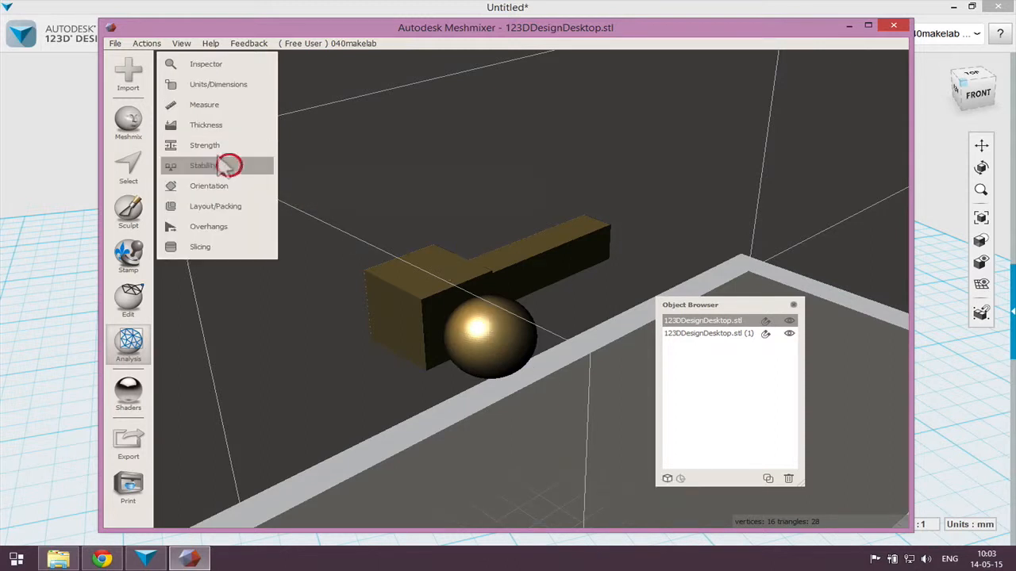
- Arrange the parts on the printer bed with Layout/Packing and select 123DDesignDesktop.stl in the Object Browser
left_click(208, 207)
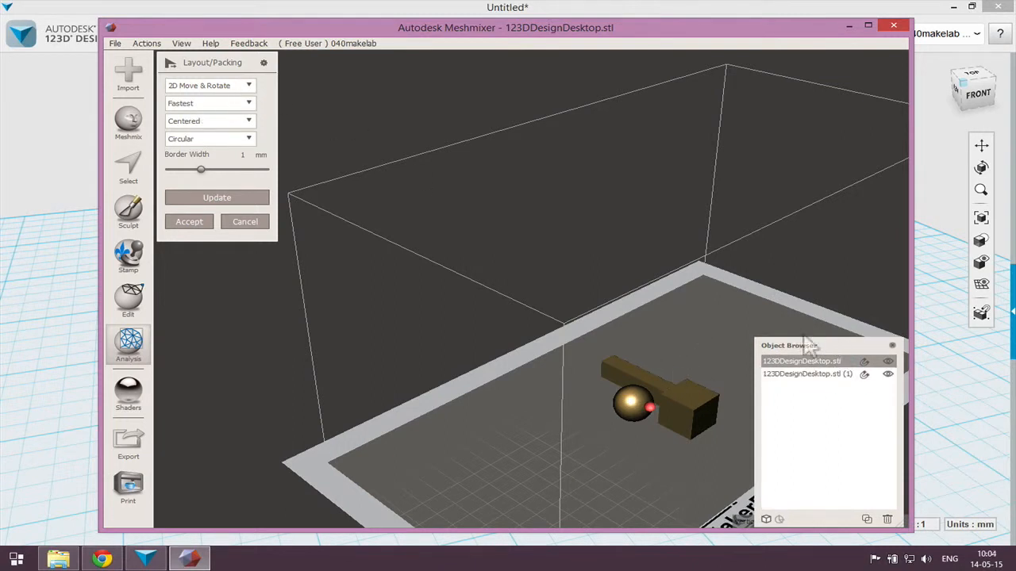
left_click(816, 374)
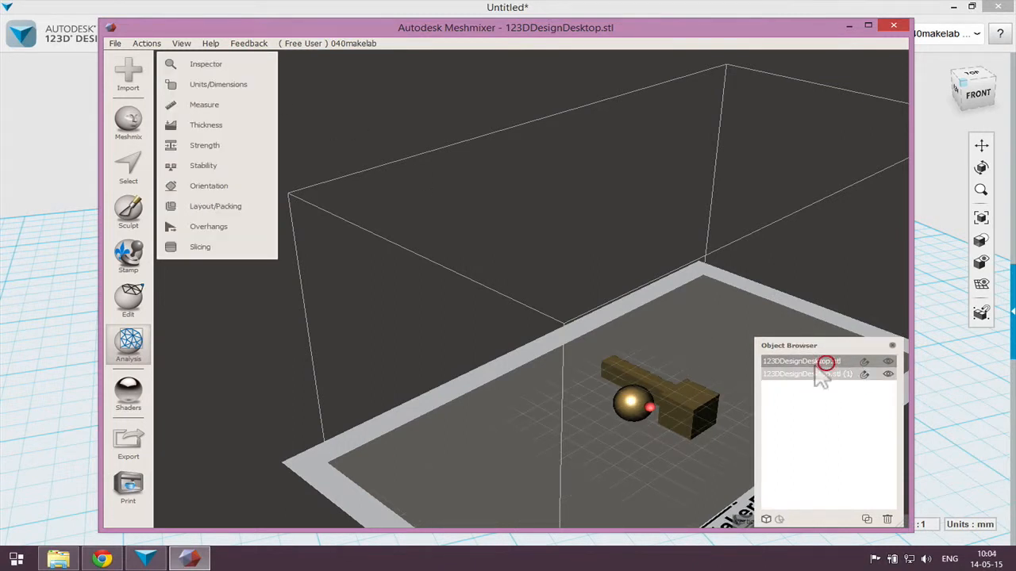
left_click(813, 362)
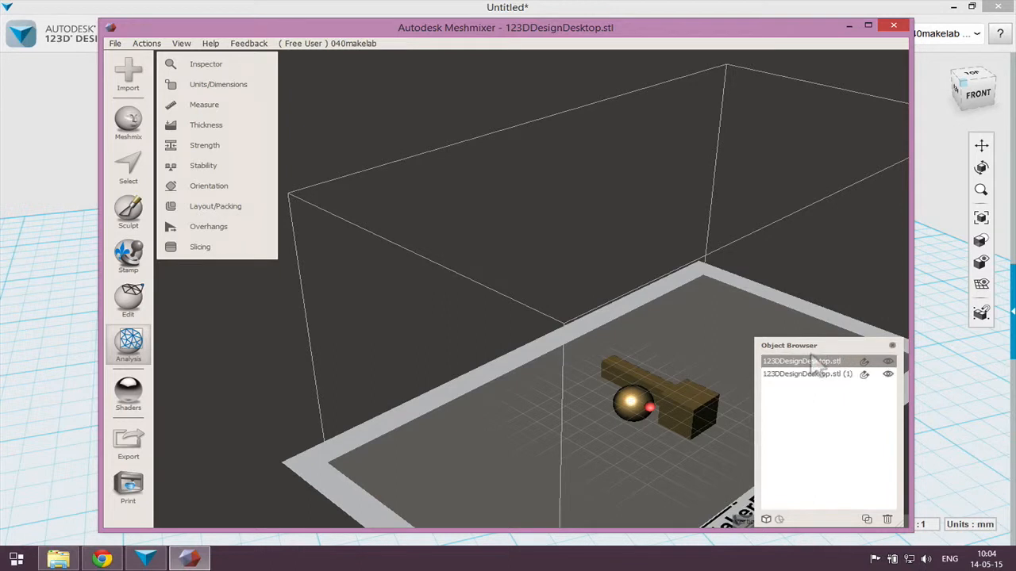
- Hide the Object Browser and get a closer look at the parts on the printer bed
left_click(181, 44)
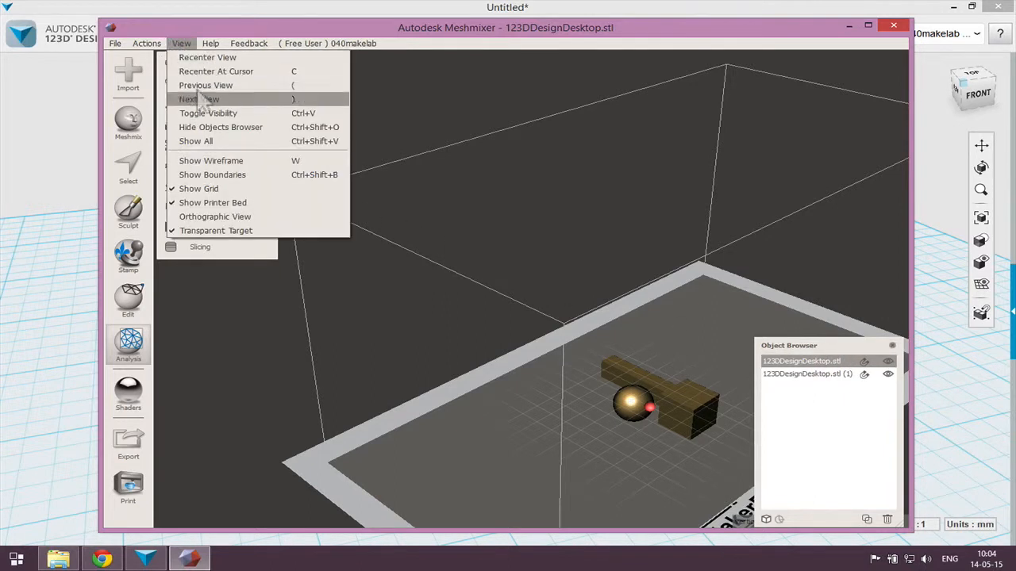
left_click(220, 127)
scroll(822, 456, "up", 4)
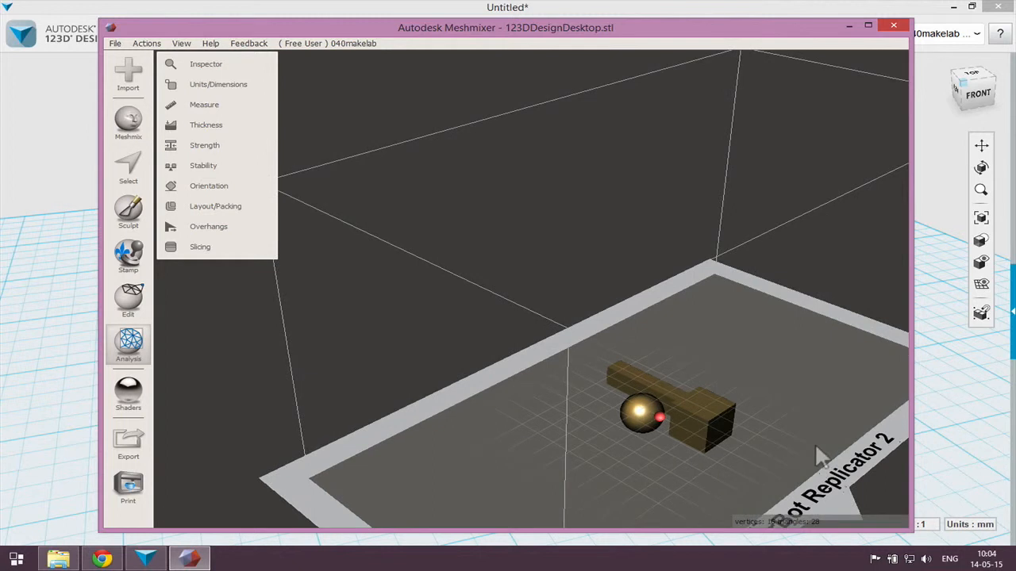
scroll(595, 326, "down", 3)
scroll(581, 372, "up", 5)
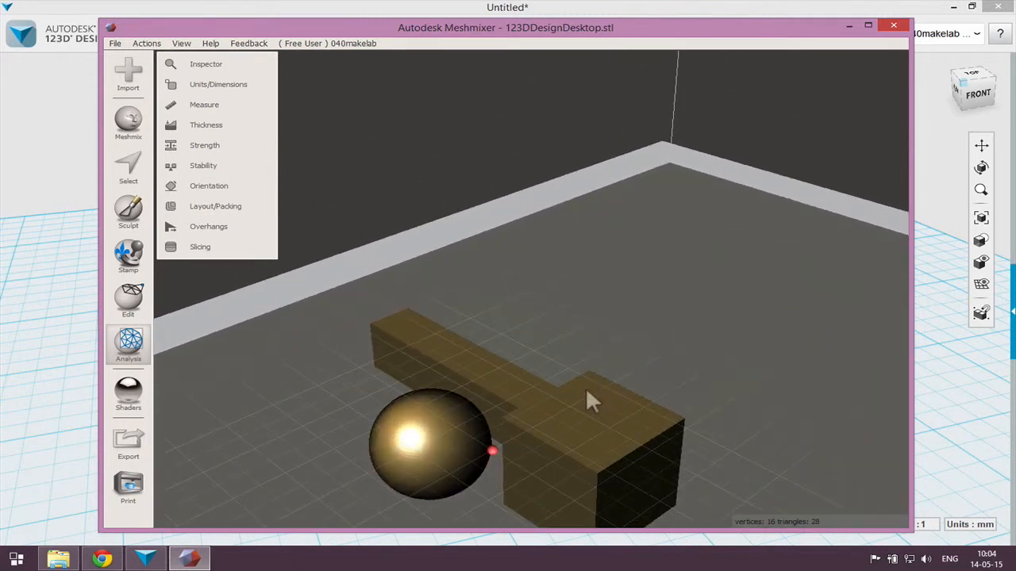
scroll(592, 405, "down", 3)
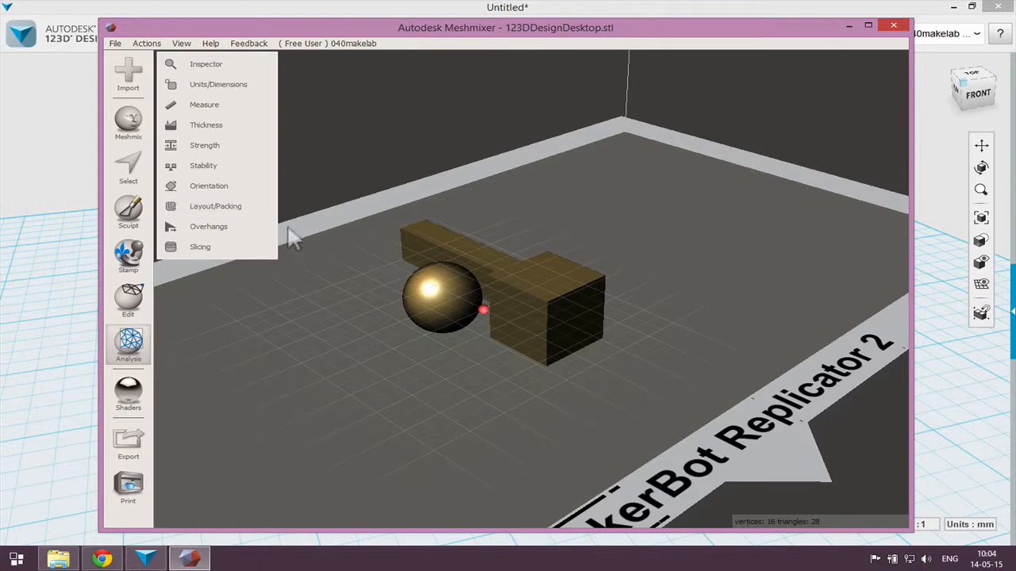
- Run Layout/Packing again with 2D Move & Rotate, Fastest, Centered and Circular, and accept the layout
left_click(225, 207)
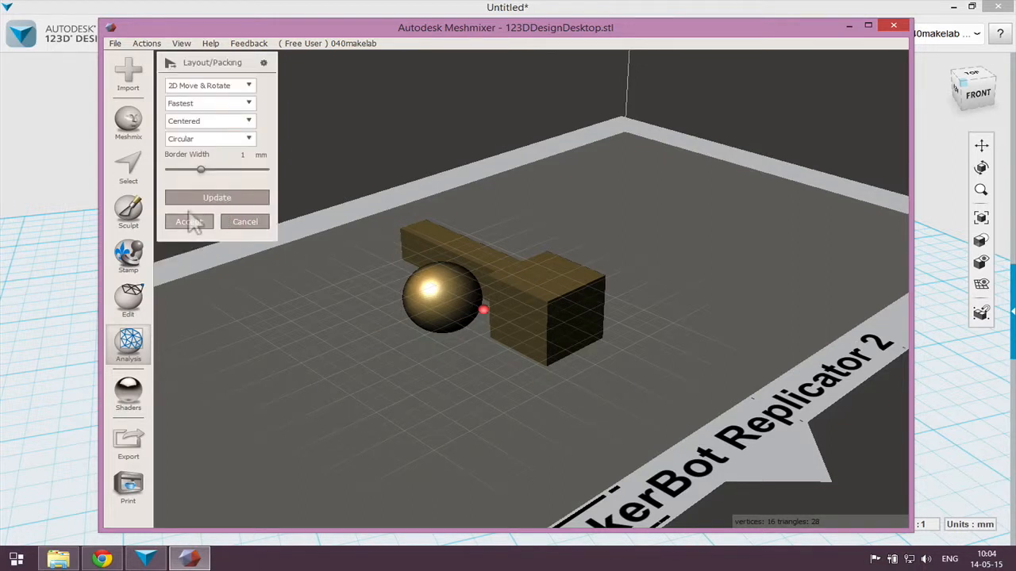
left_click(189, 221)
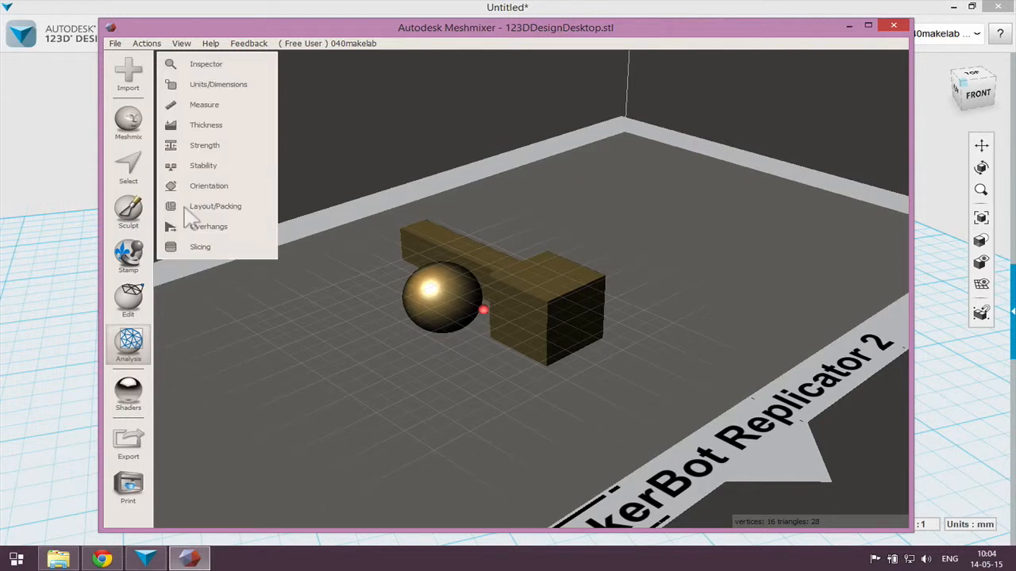
scroll(579, 312, "down", 3)
mouse_move(669, 348)
right_mouse_down()
mouse_move(596, 277)
mouse_move(672, 313)
mouse_move(673, 333)
right_mouse_up()
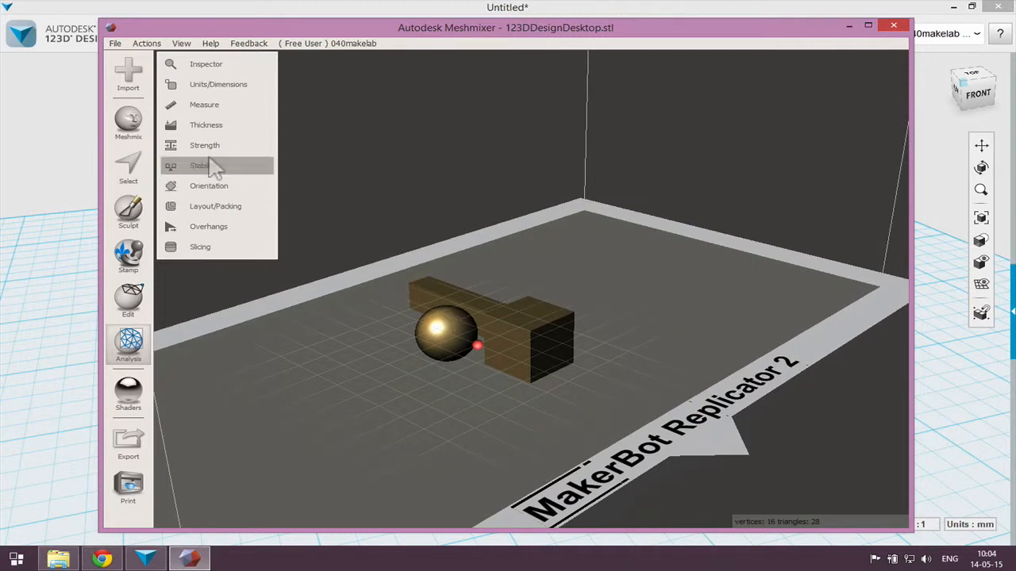
- Analyze the overhangs of the box with its extruded arm and generate supports for them
left_click(205, 227)
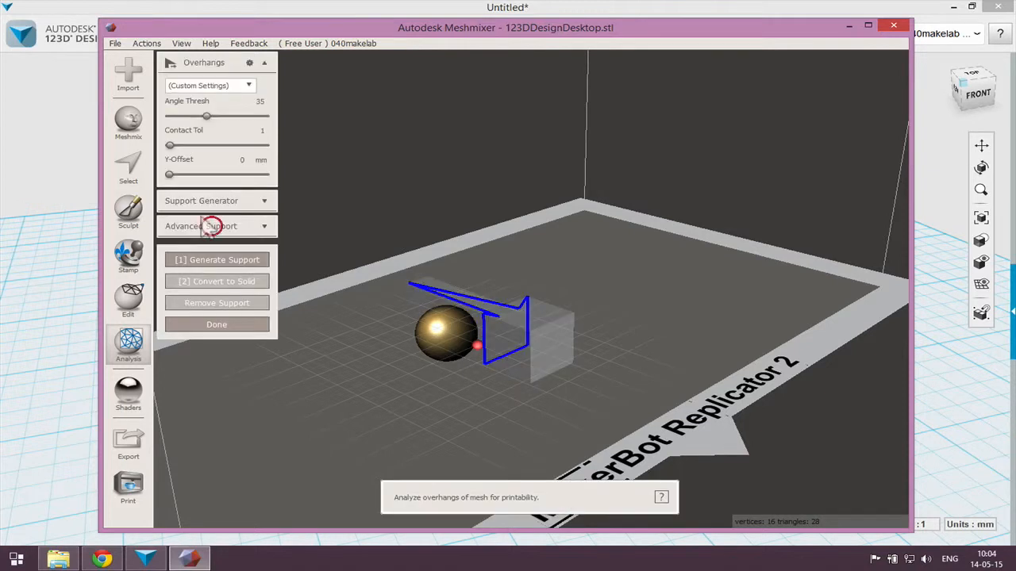
scroll(492, 361, "up", 2)
right_click_drag(500, 369, 525, 352)
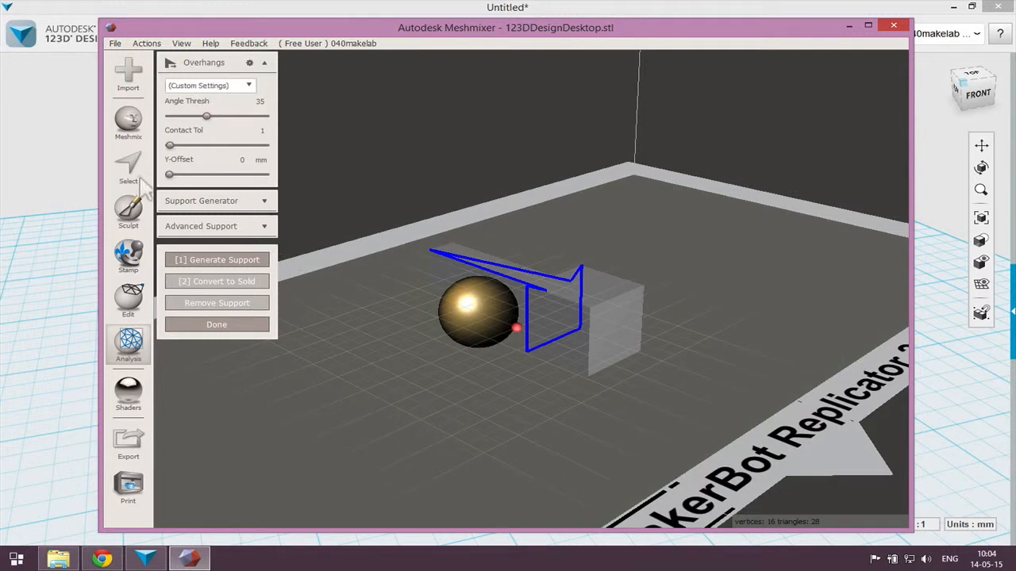
left_click(198, 262)
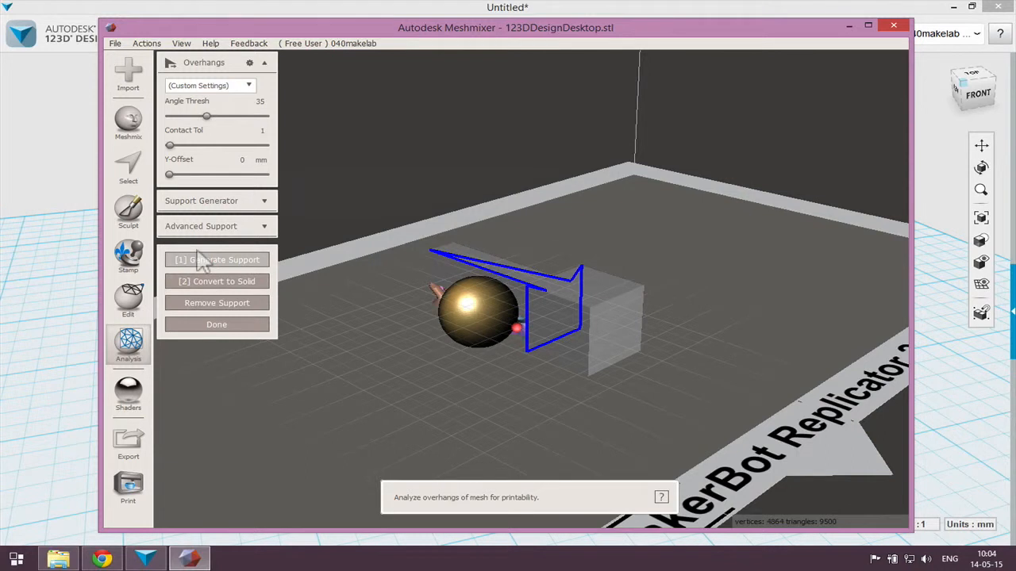
scroll(373, 332, "up", 4)
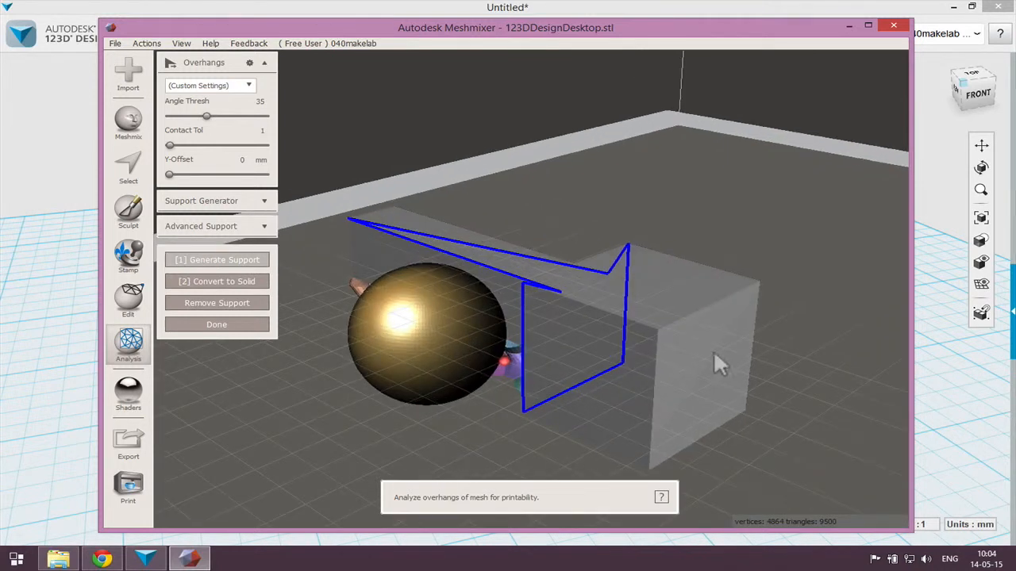
scroll(762, 349, "down", 1)
middle_click_drag(826, 350, 691, 325)
right_click_drag(690, 324, 676, 308)
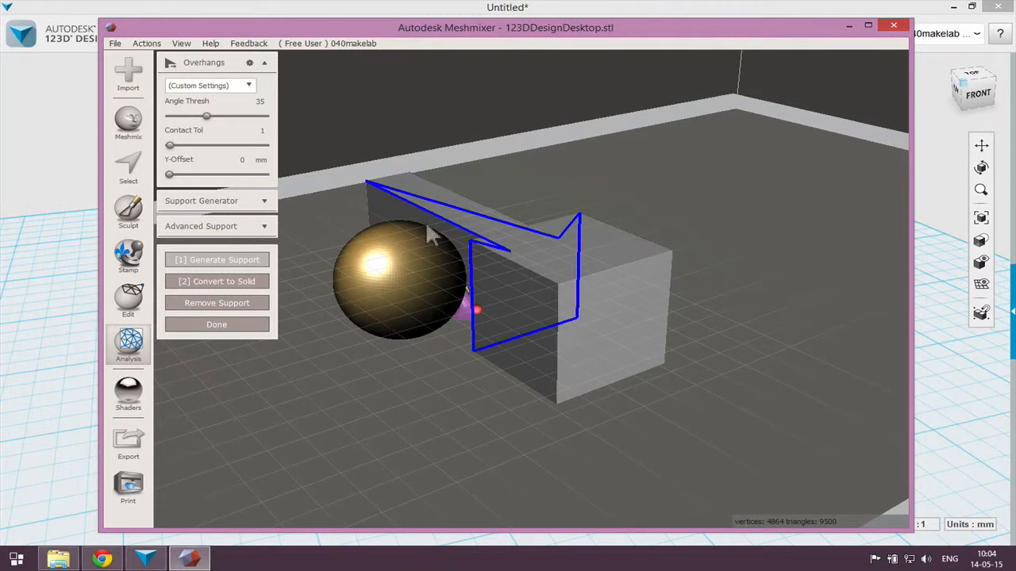
- Show the Object Browser again and select the second object, 123DDesignDesktop.stl (1)
left_click(182, 43)
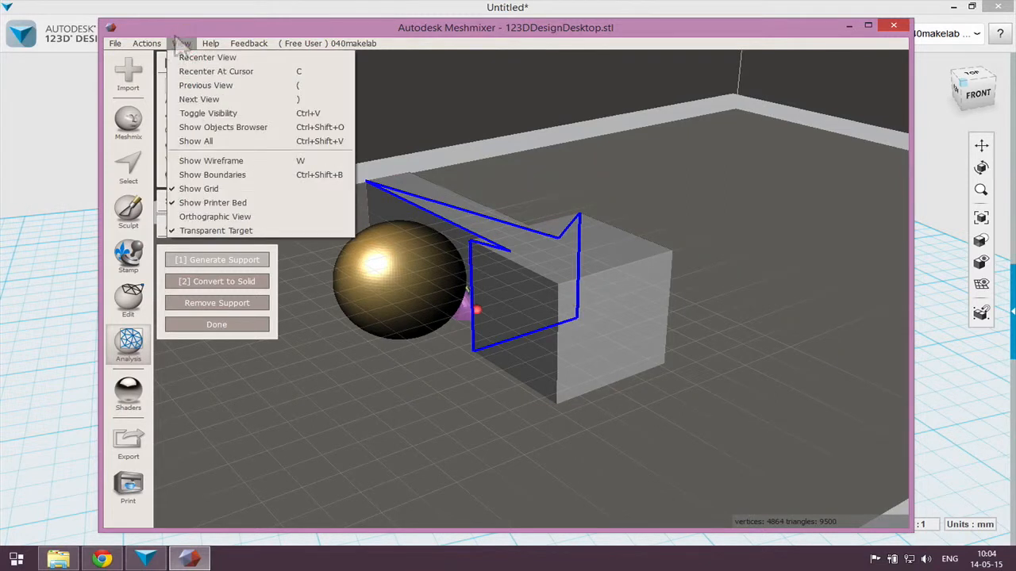
left_click(223, 127)
left_click(804, 374)
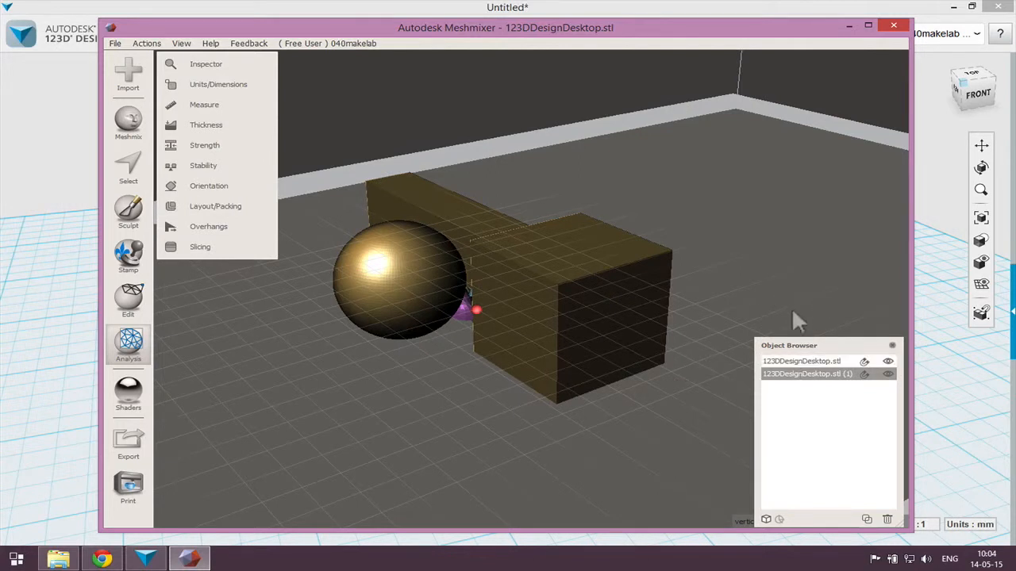
- Examine the generated supports underneath the extruded arm from several angles
right_click_drag(794, 216, 323, 335)
right_click_drag(469, 290, 502, 252)
scroll(550, 290, "up", 3)
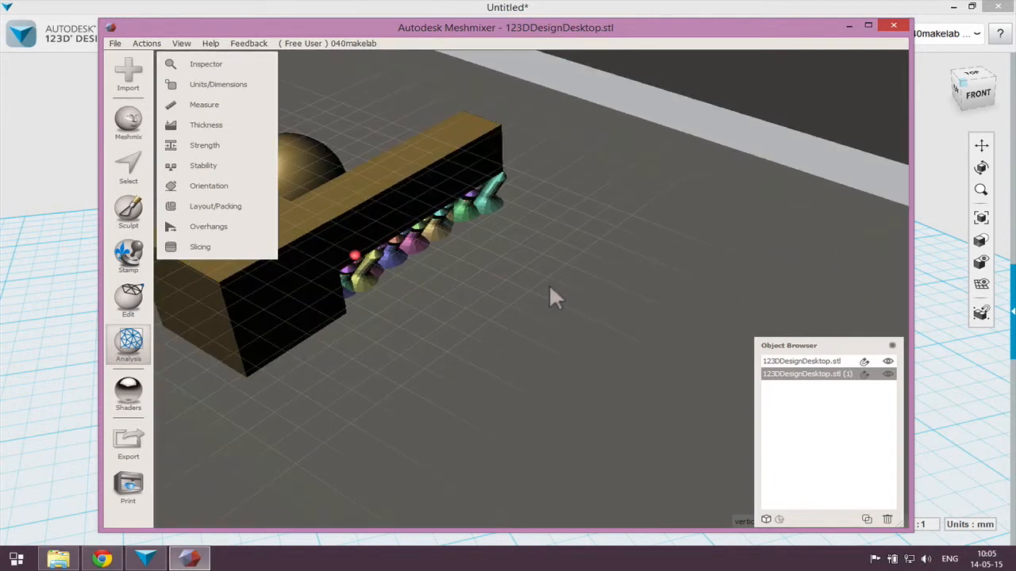
right_click_drag(556, 269, 464, 418)
right_click_drag(449, 378, 412, 292)
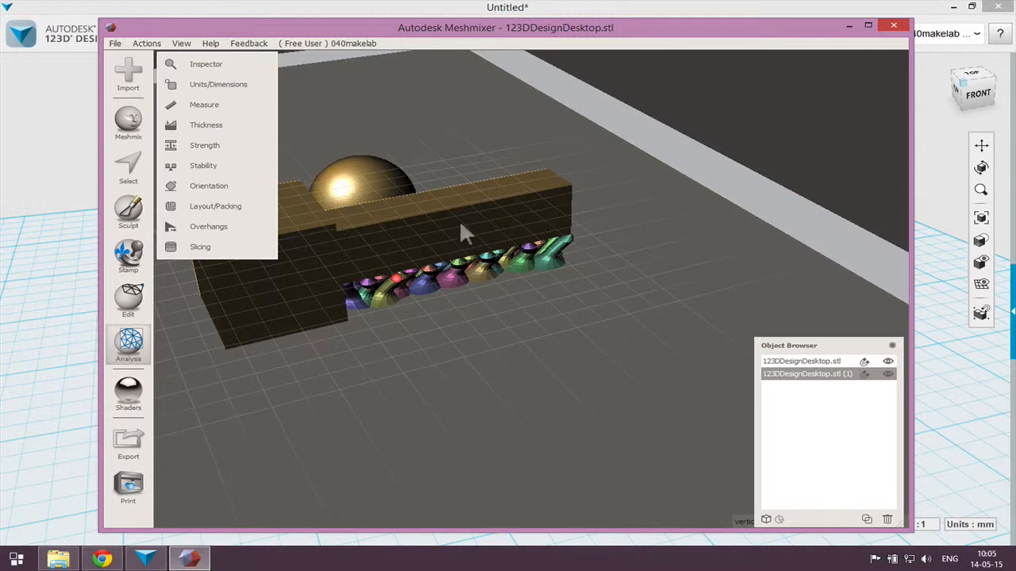
right_click_drag(434, 305, 433, 253)
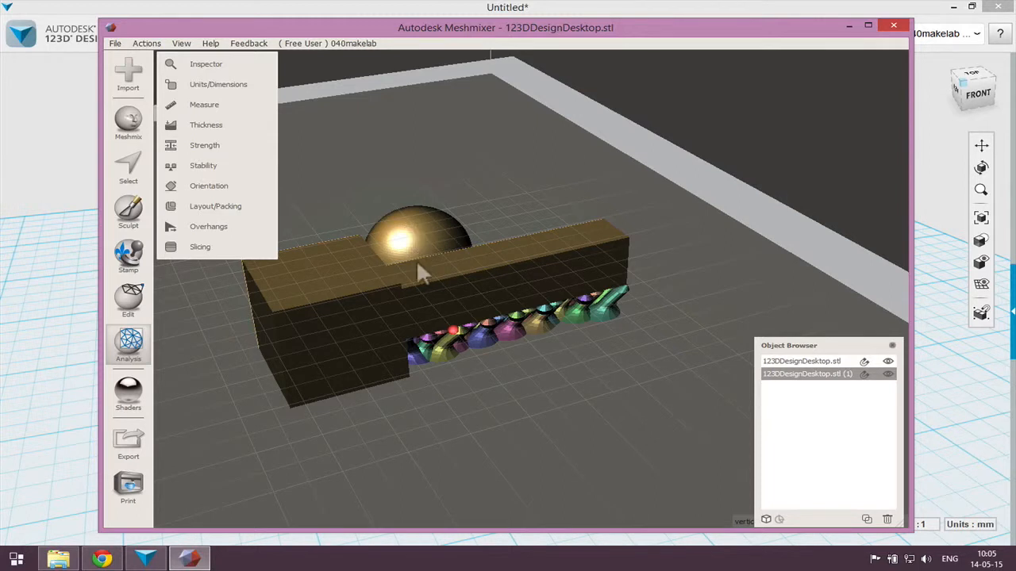
- Open the print workspace and choose Shapeways as the printing service for the model
right_click_drag(519, 386, 354, 373)
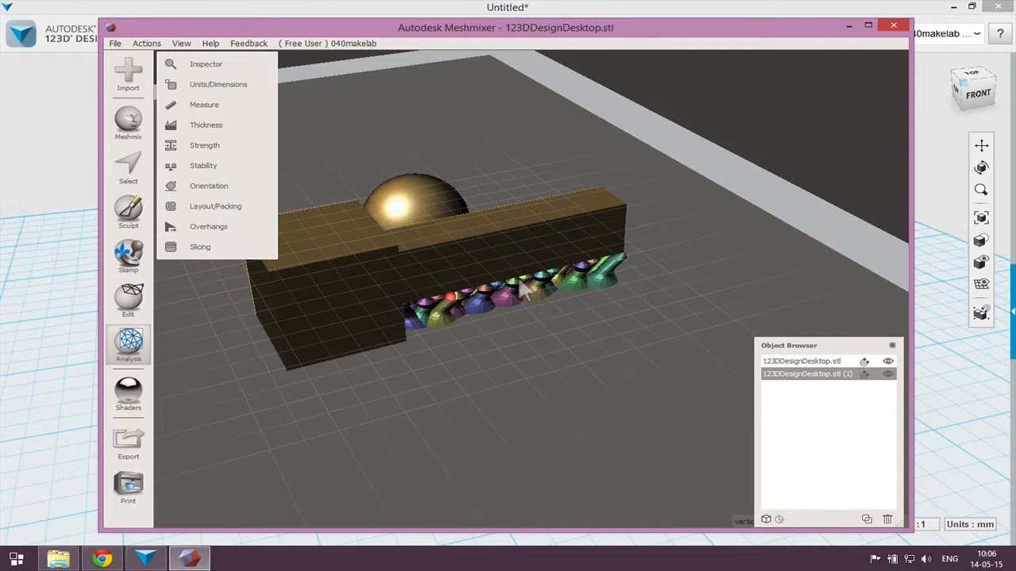
left_click(130, 485)
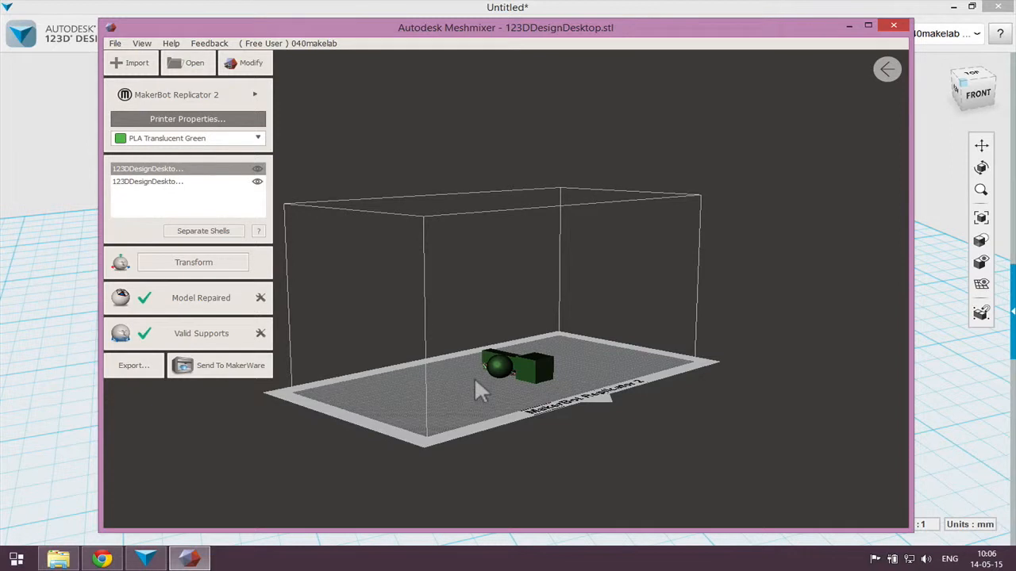
left_click(251, 93)
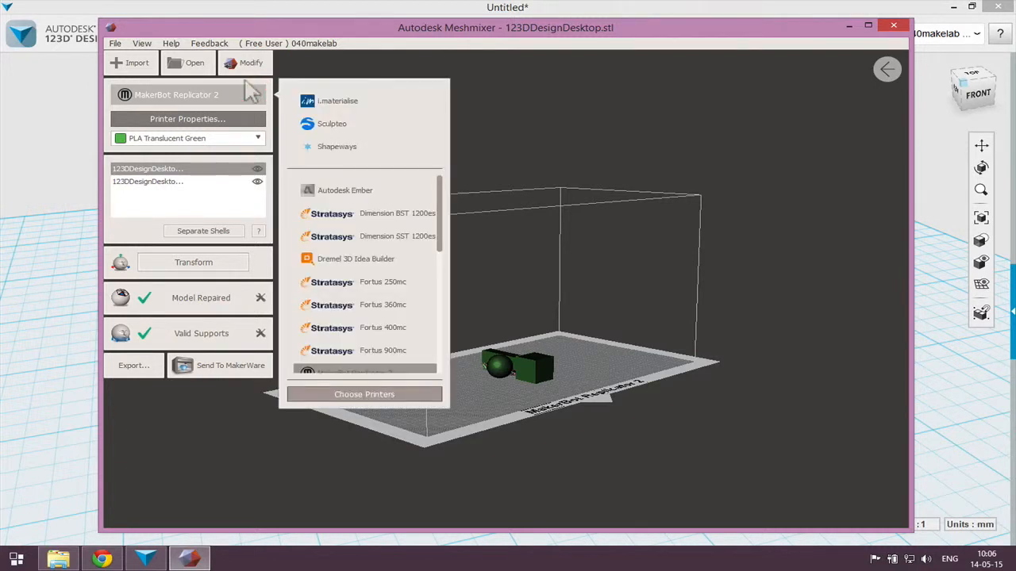
left_click(346, 147)
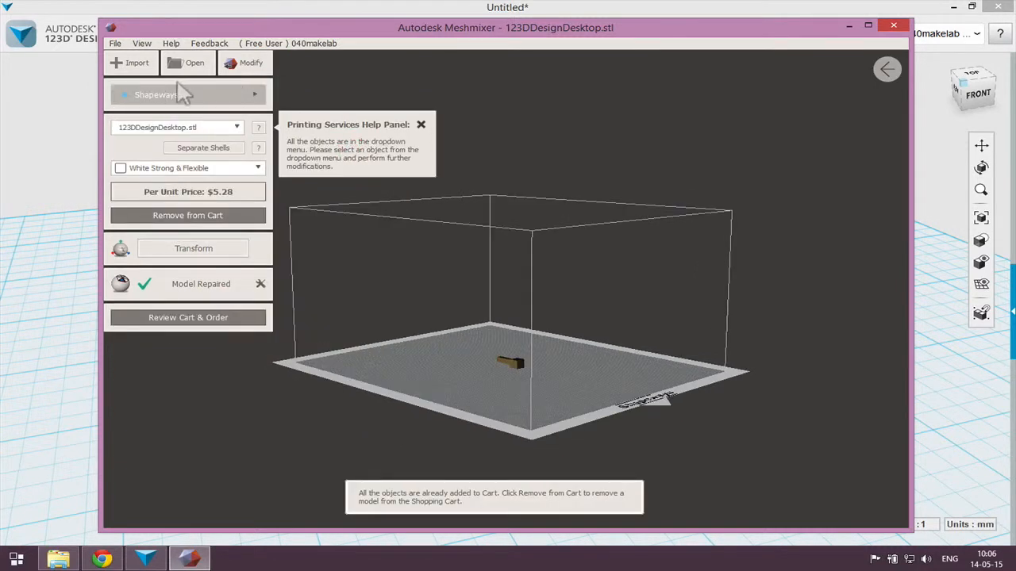
left_click(251, 95)
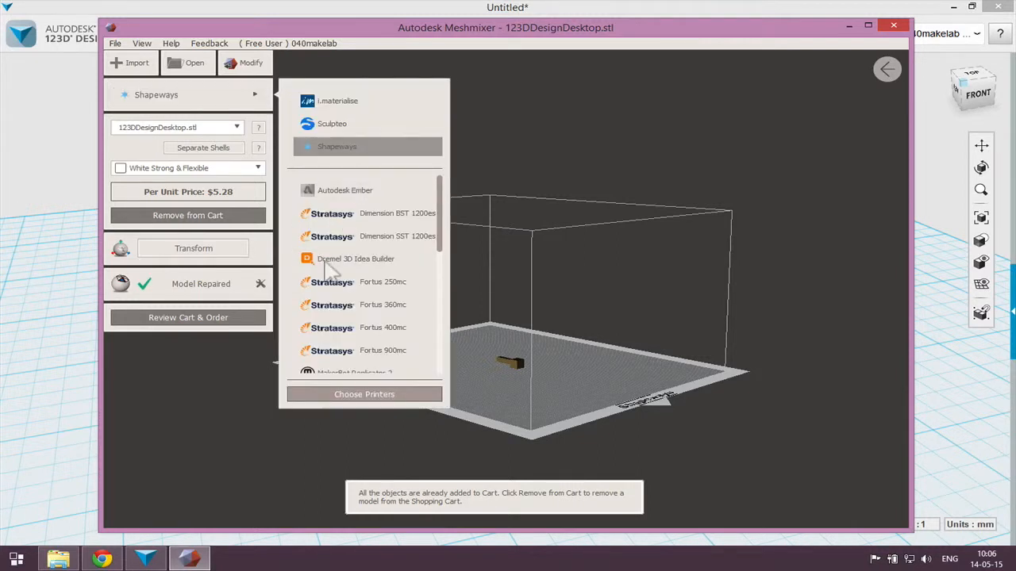
left_click_drag(436, 218, 412, 203)
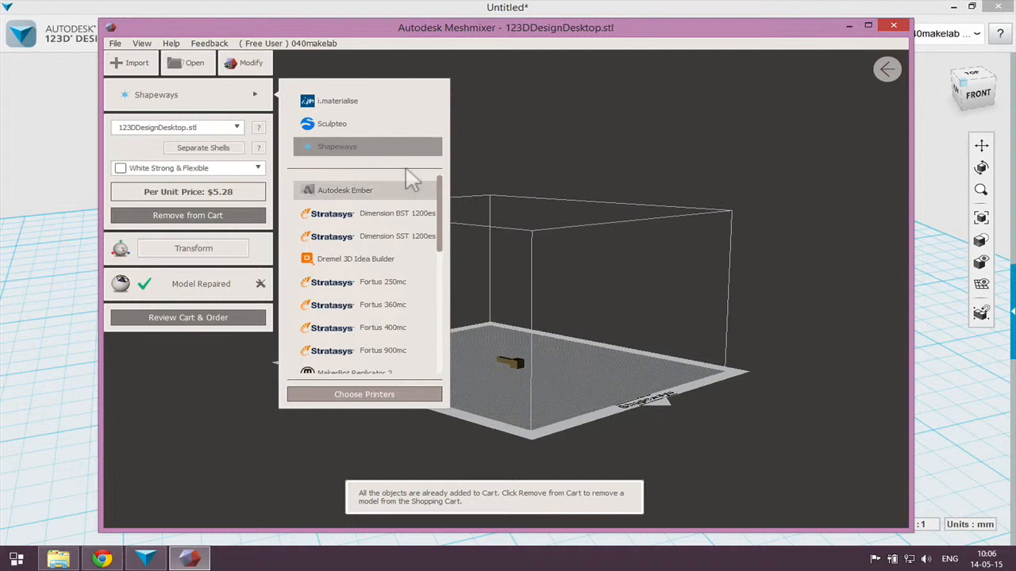
left_click(321, 147)
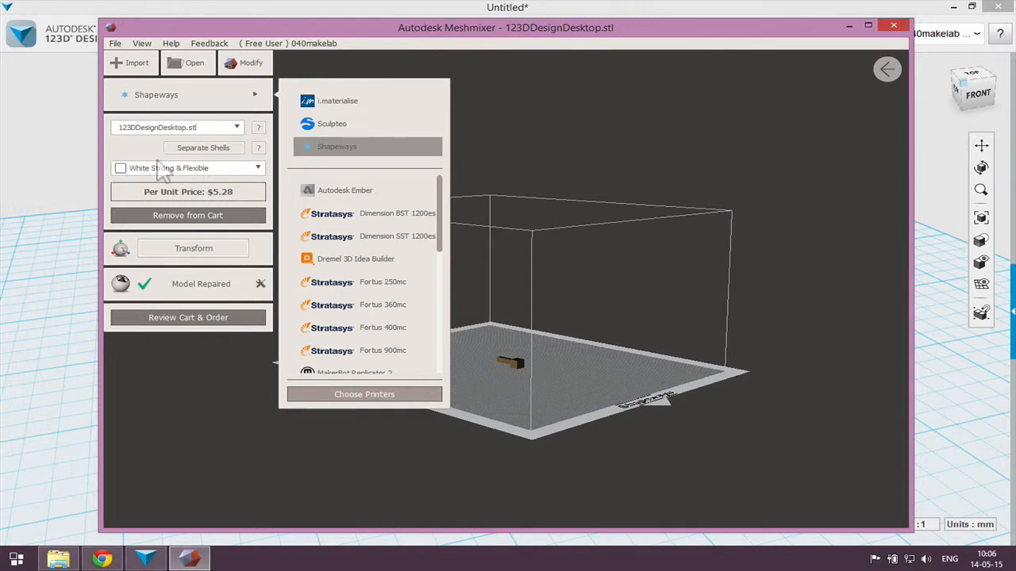
- Set the Shapeways material to Polished Bronze and inspect the model inside the build volume
left_click(249, 164)
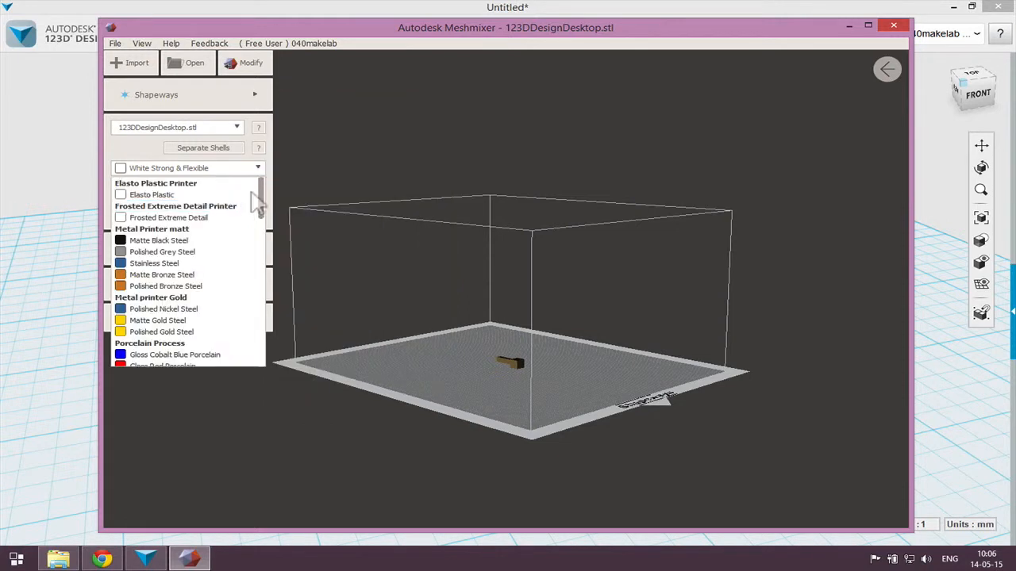
left_click_drag(255, 203, 265, 305)
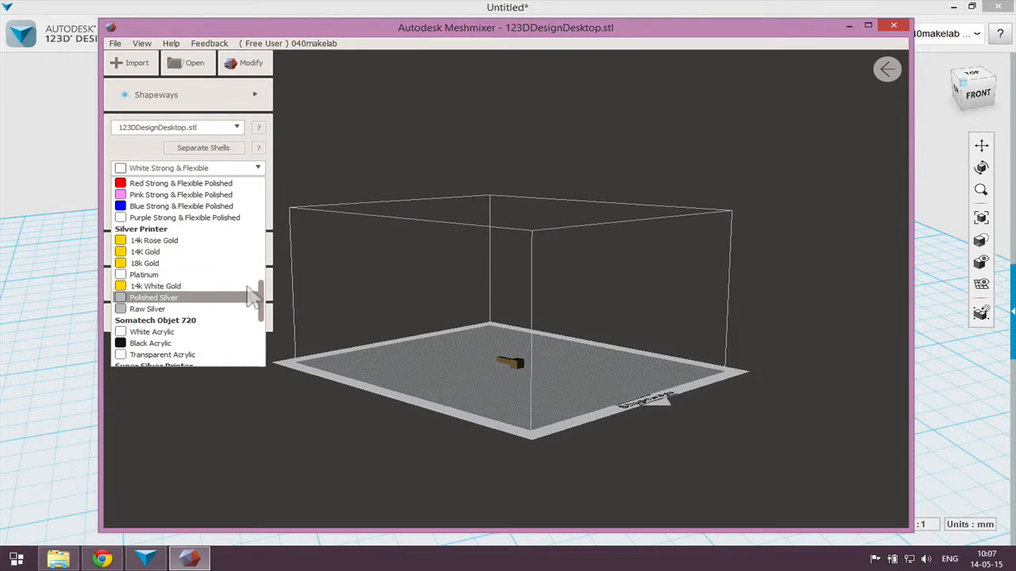
scroll(252, 306, "down", 3)
scroll(254, 325, "down", 4)
scroll(254, 319, "up", 3)
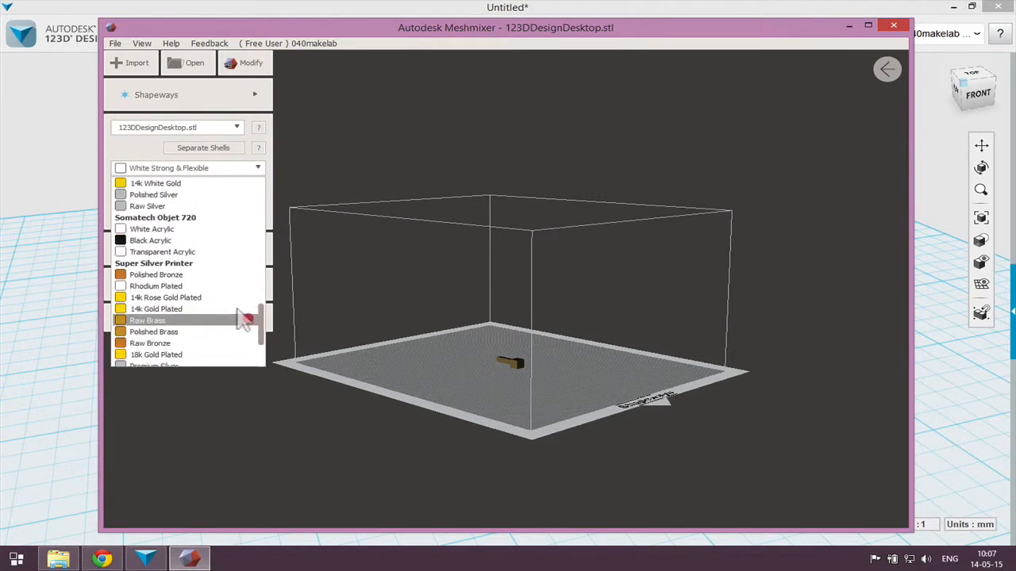
left_click(136, 274)
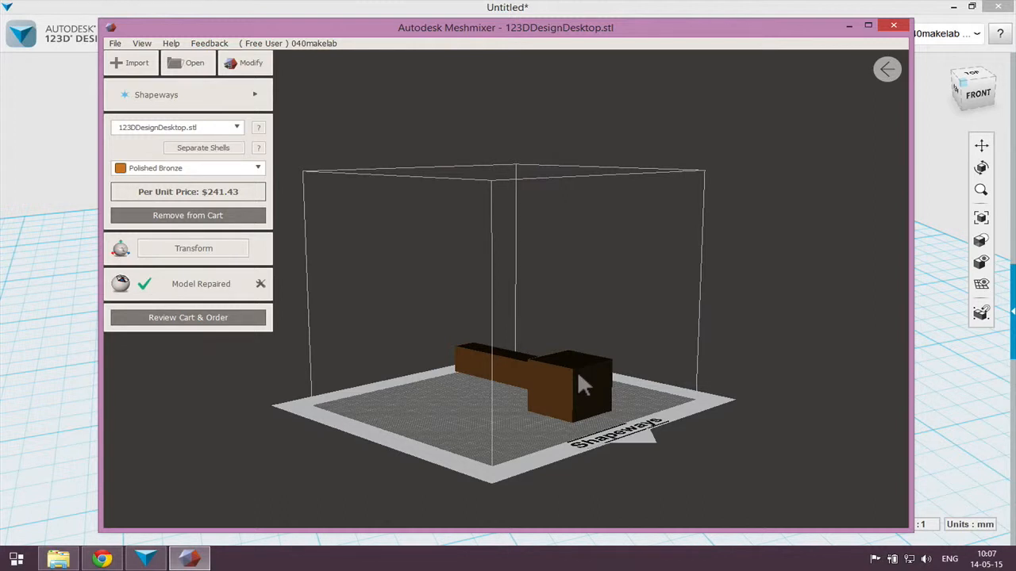
scroll(662, 419, "up", 3)
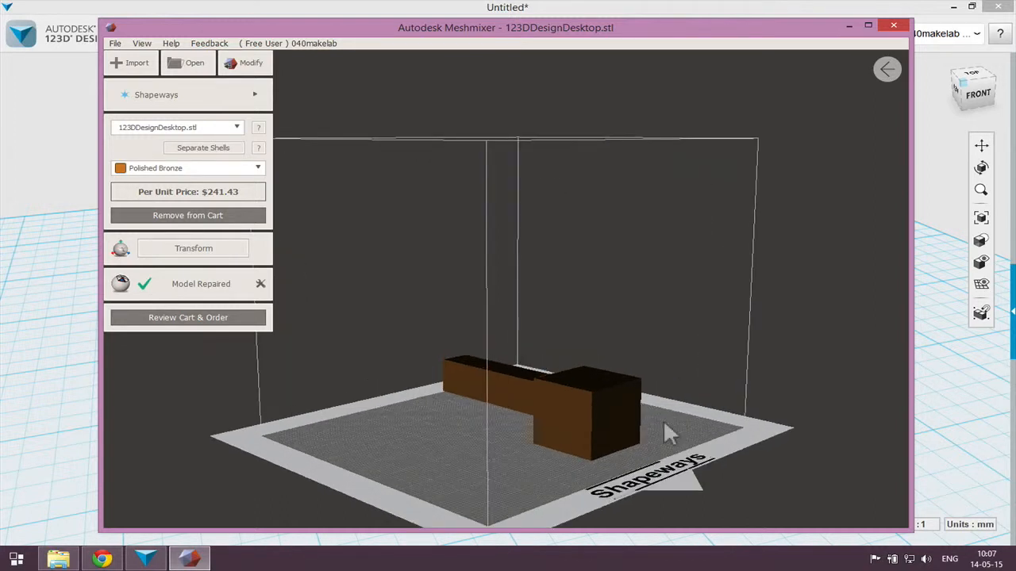
middle_click_drag(663, 419, 577, 356)
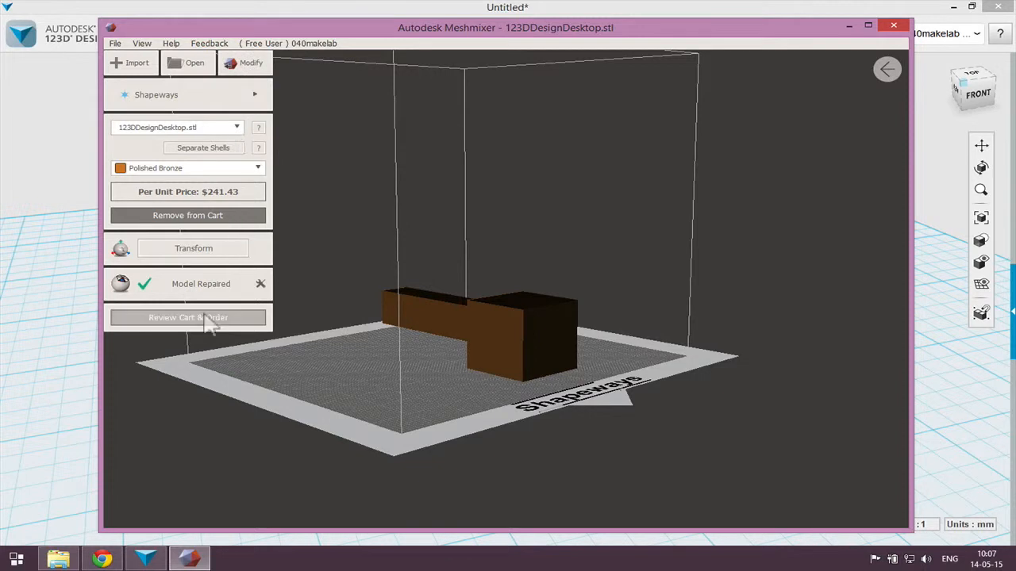
scroll(585, 339, "down", 1)
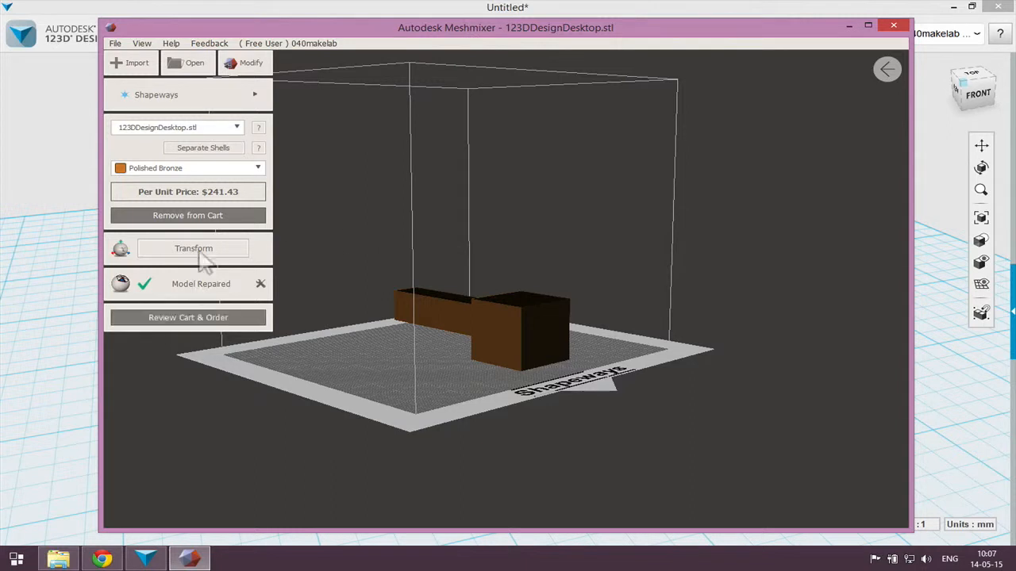
- Try the Dremel 3D Idea Builder as the target printer and replace it with Sample Printer
left_click(254, 95)
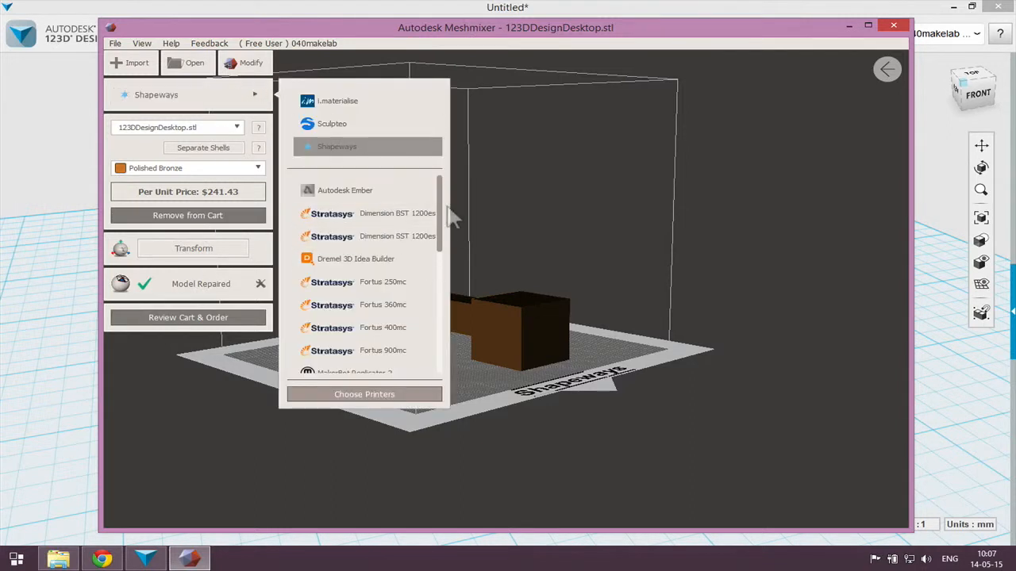
left_click(349, 259)
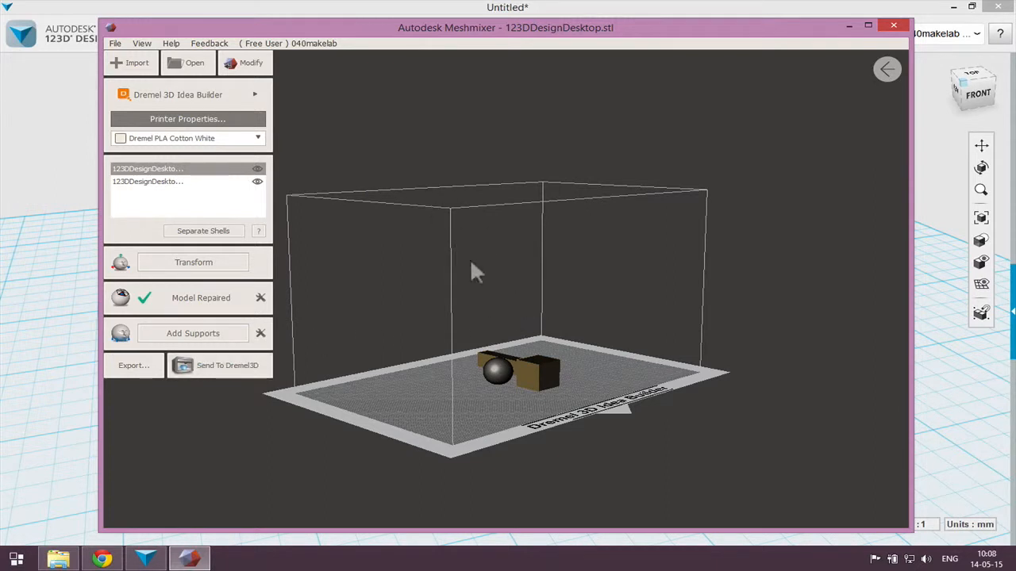
left_click(252, 94)
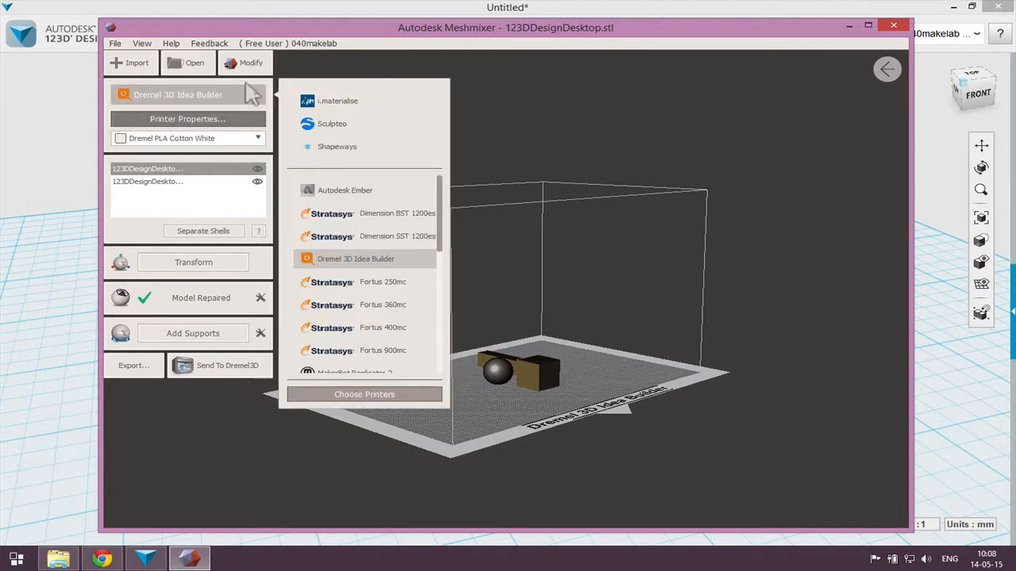
left_click_drag(430, 198, 432, 308)
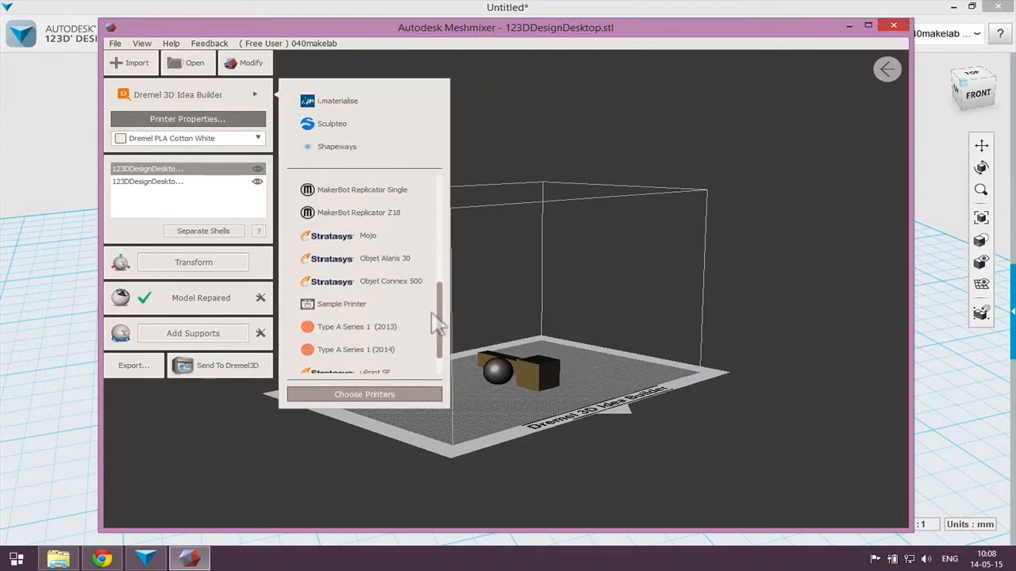
left_click(371, 301)
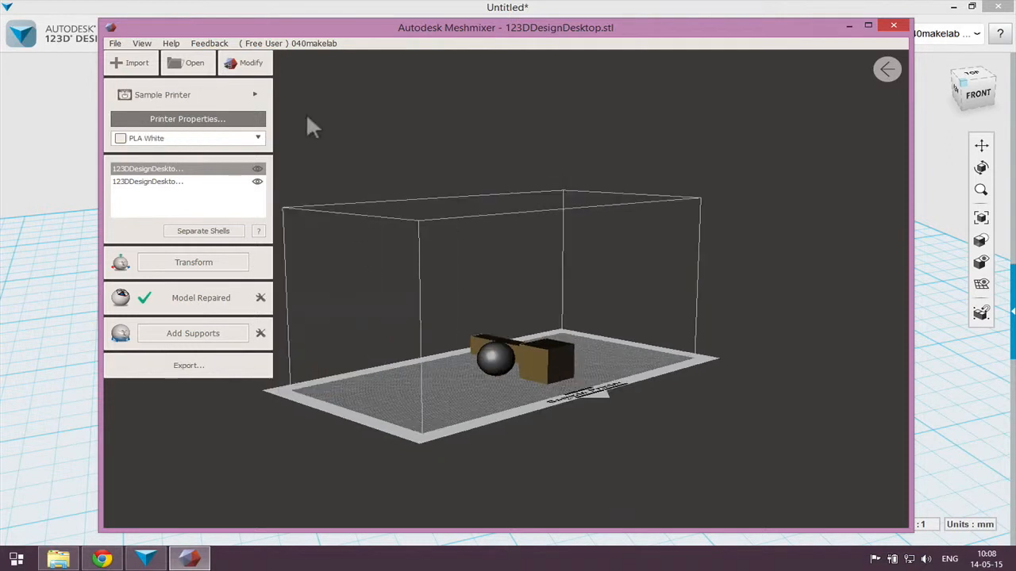
- Exclude ABS White from the Sample Printer's materials, keeping PLA White selected, and apply the printer properties
left_click(183, 120)
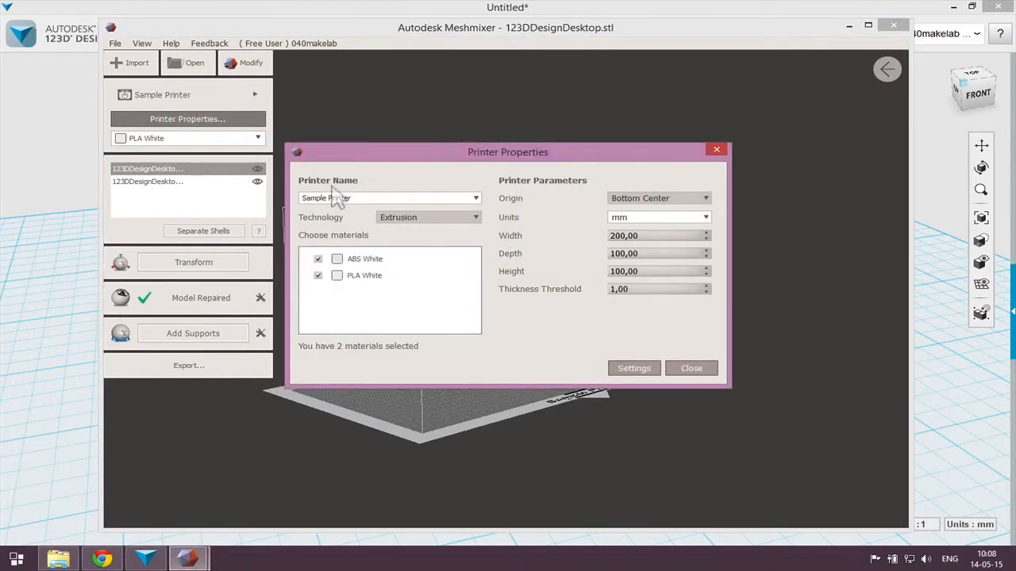
left_click(318, 259)
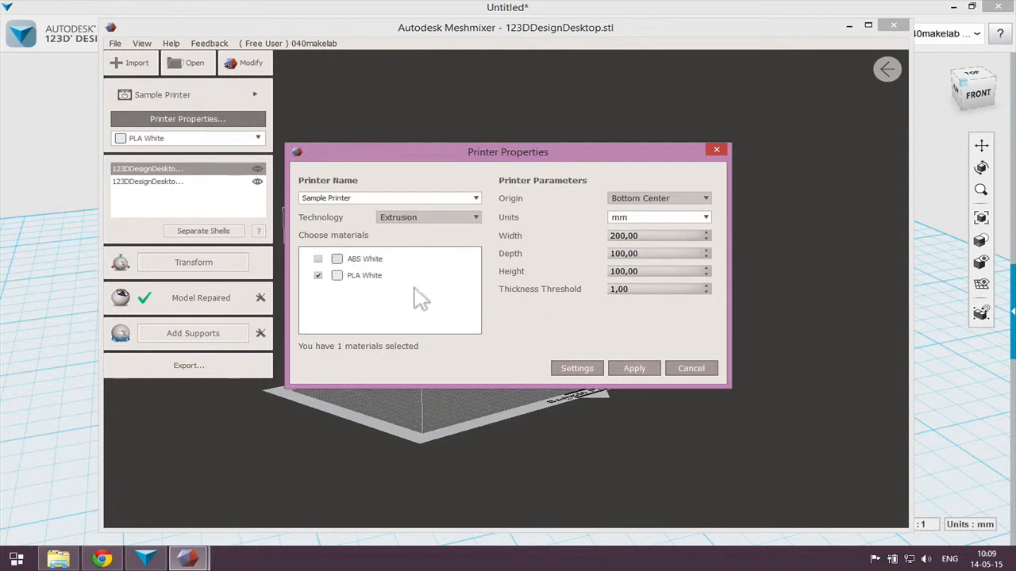
left_click(619, 367)
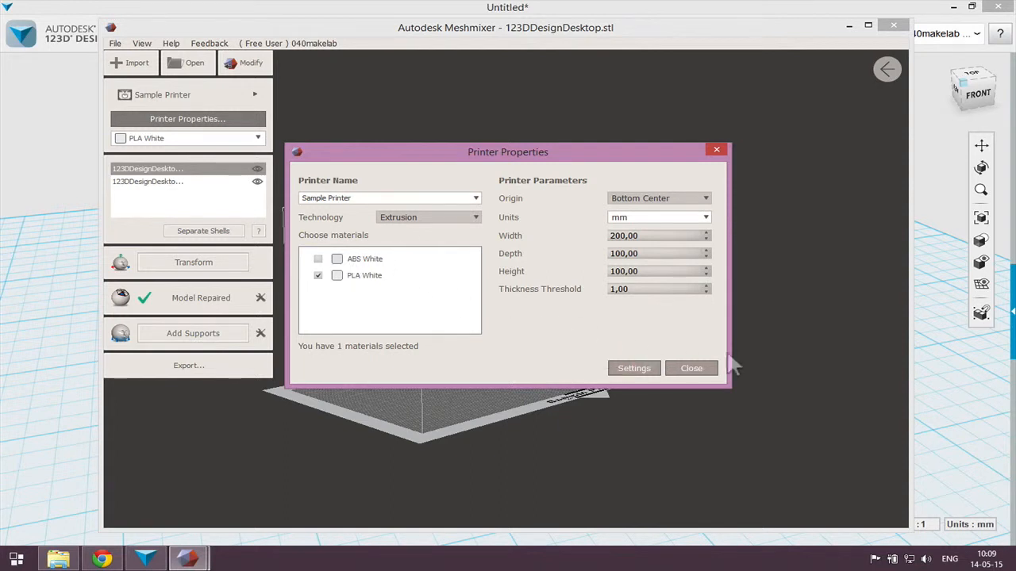
left_click(687, 368)
- Open the export of the mesh as an STL file and cancel it without saving
left_click(189, 367)
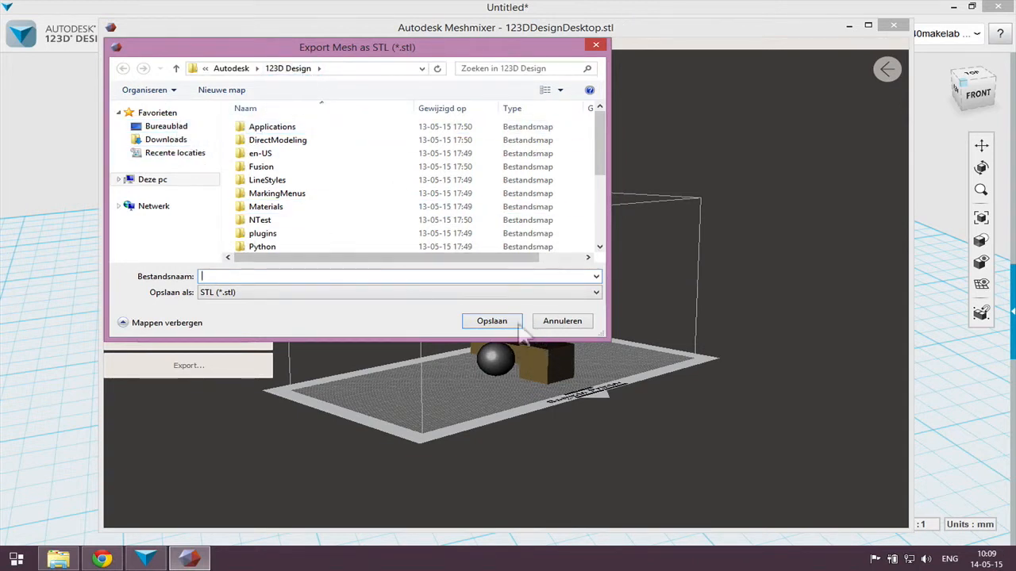
left_click(544, 320)
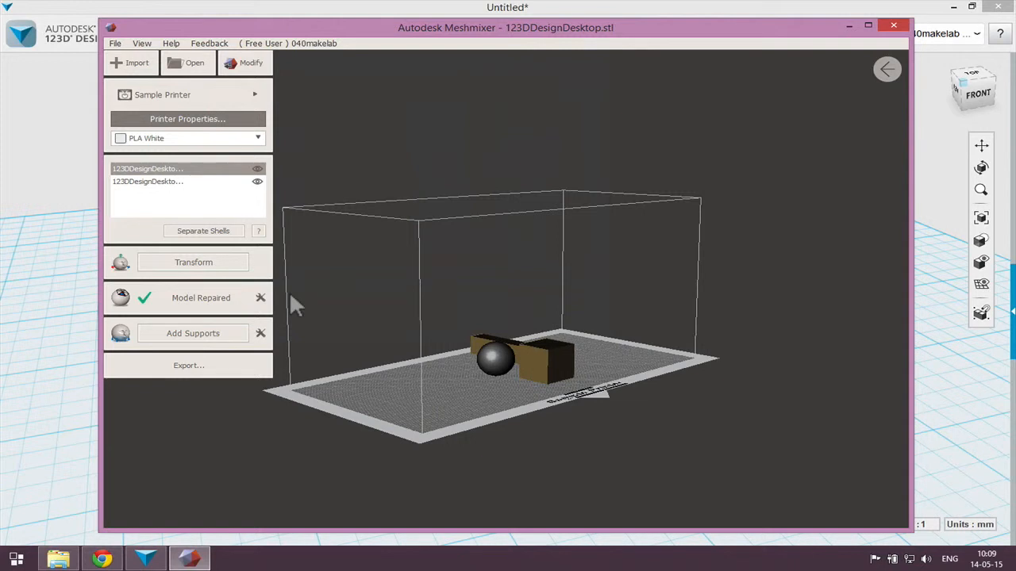
- Add supports to the box with the extruded arm for the Sample Printer and view them beneath the arm
scroll(592, 357, "up", 2)
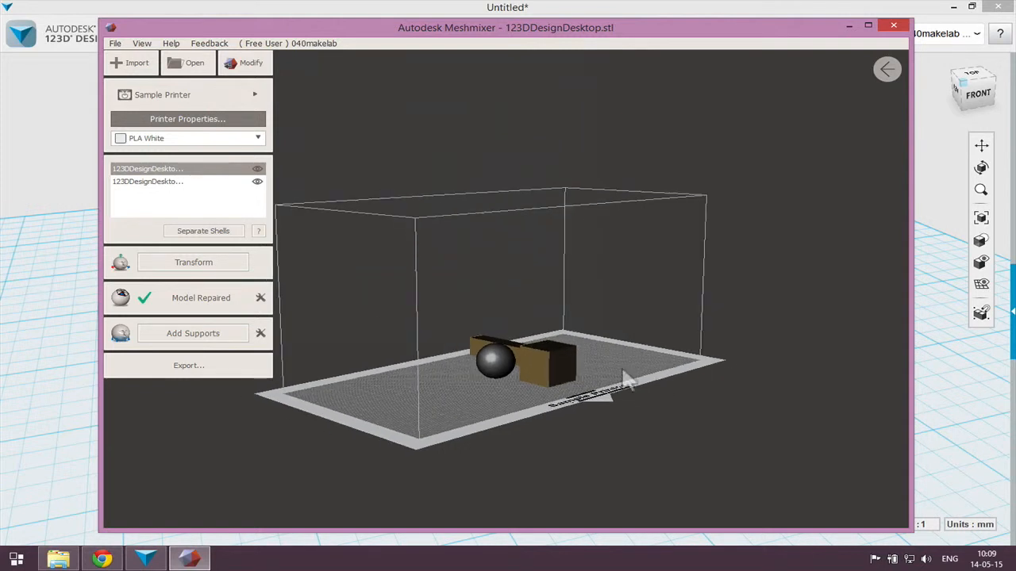
scroll(682, 377, "up", 6)
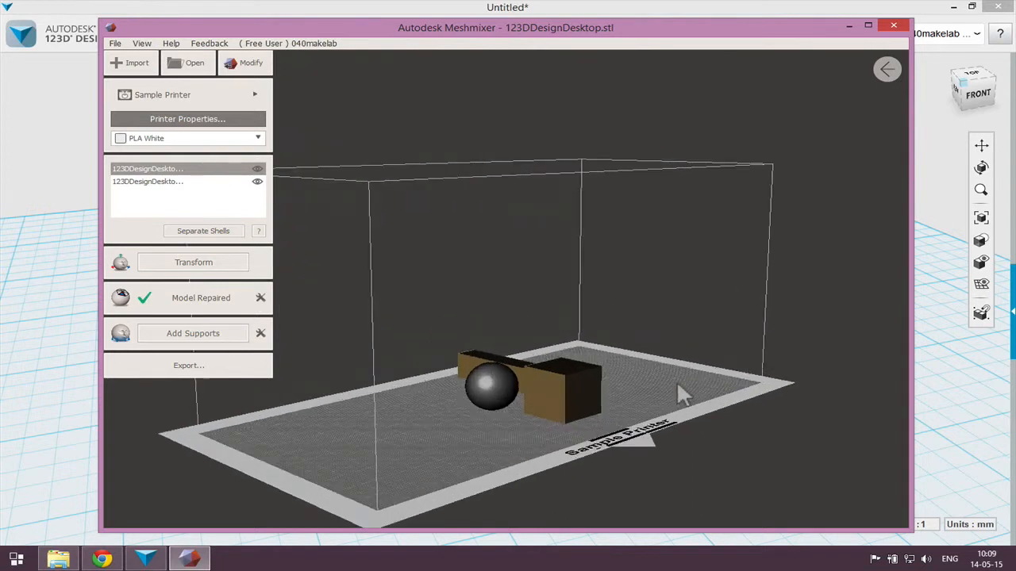
right_click_drag(702, 421, 436, 317)
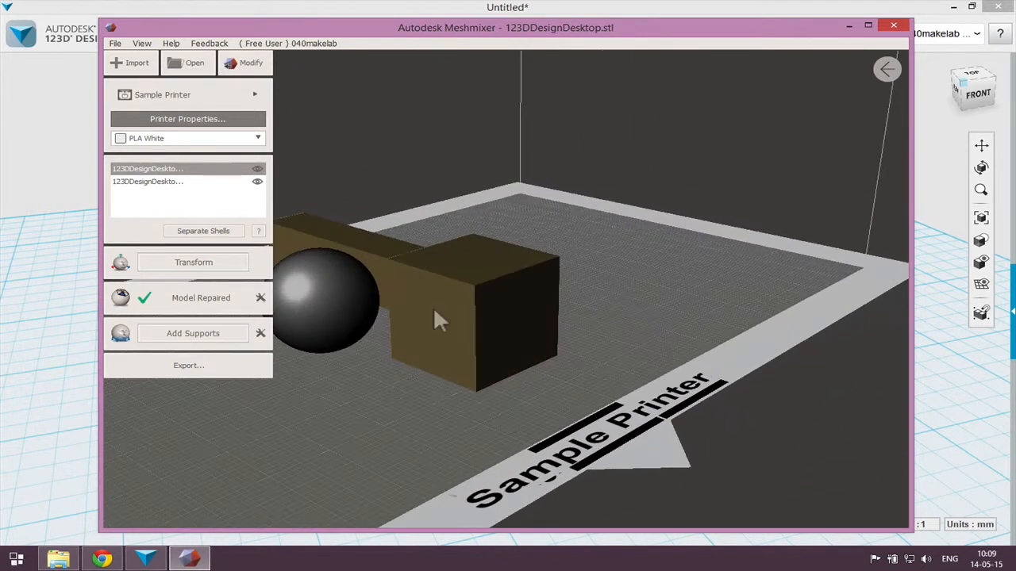
left_click(209, 335)
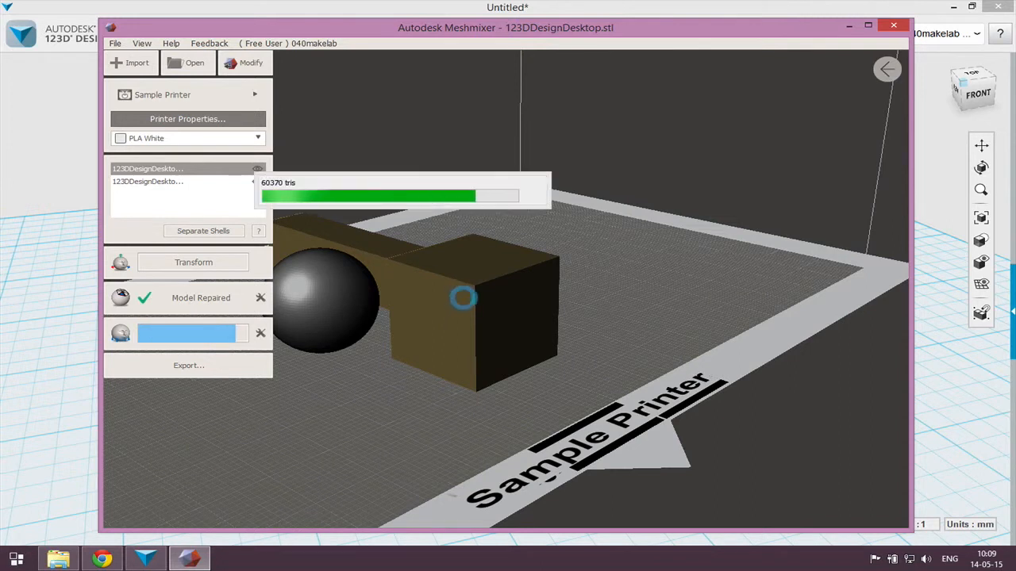
right_click_drag(476, 291, 383, 283)
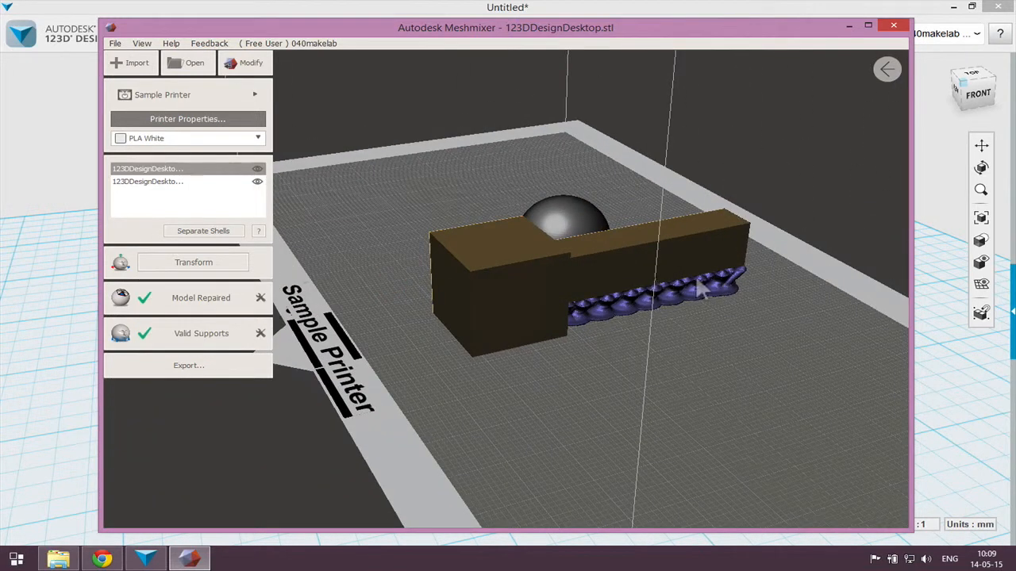